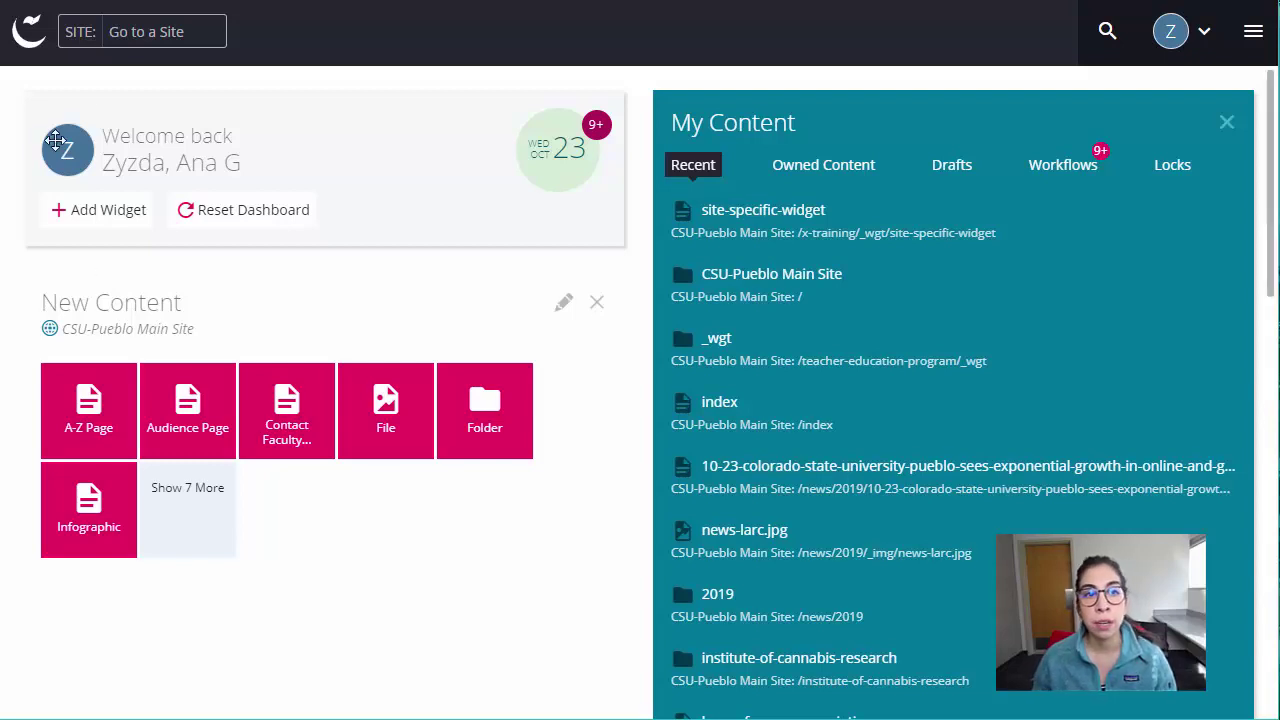
# Open the site-specific-widget page from the x-training/_wgt folder of the CSU-Pueblo Main Site.
pyautogui.click(200, 38)
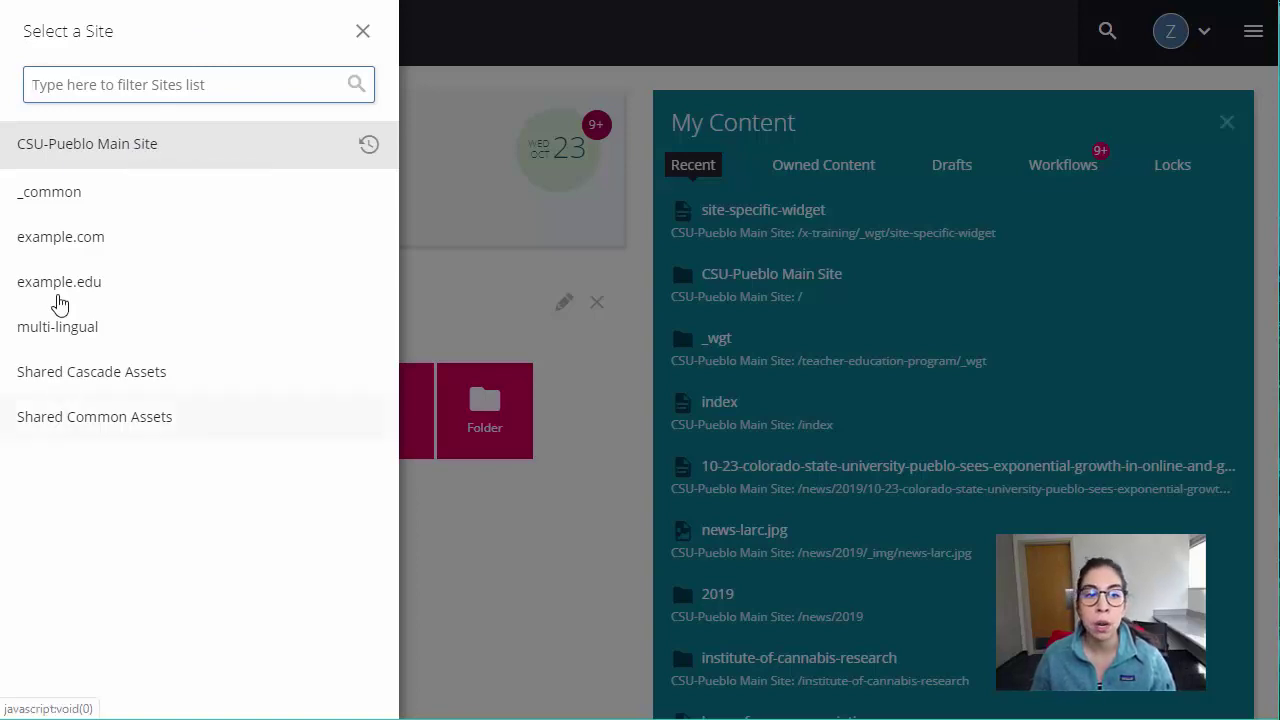
pyautogui.click(142, 150)
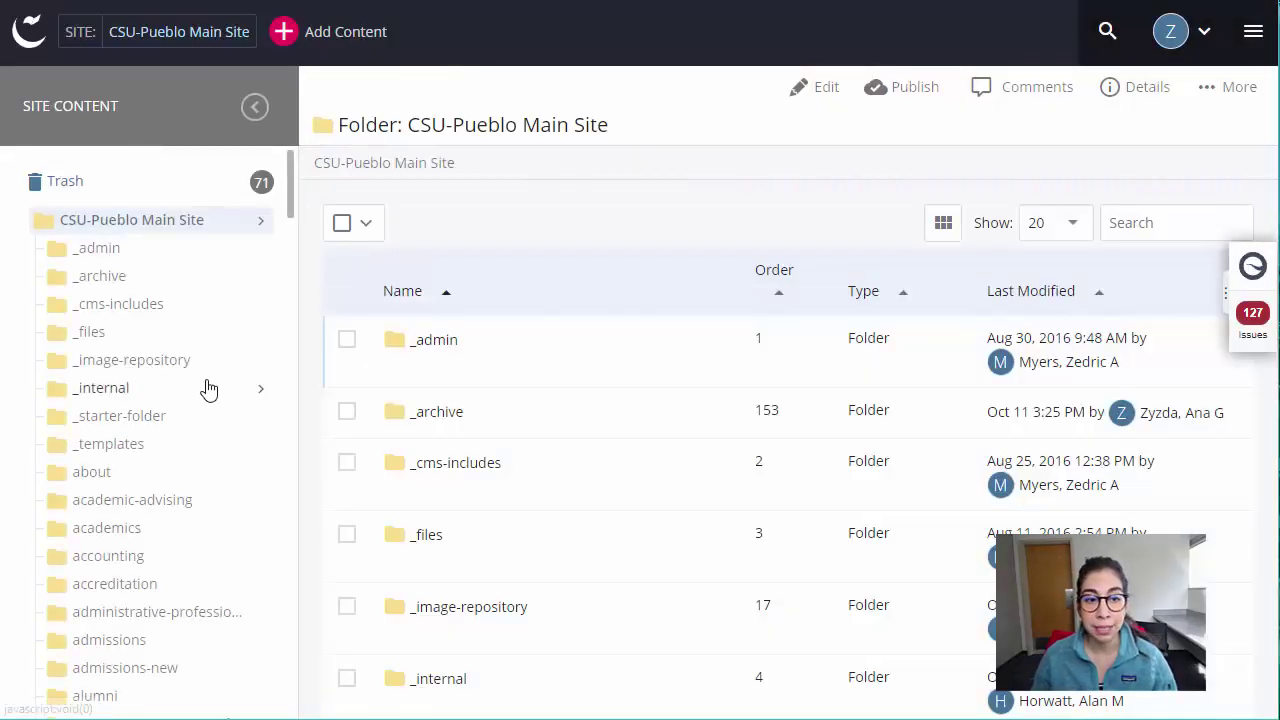
pyautogui.scroll(-15, 200, 450)
pyautogui.scroll(-15, 185, 549)
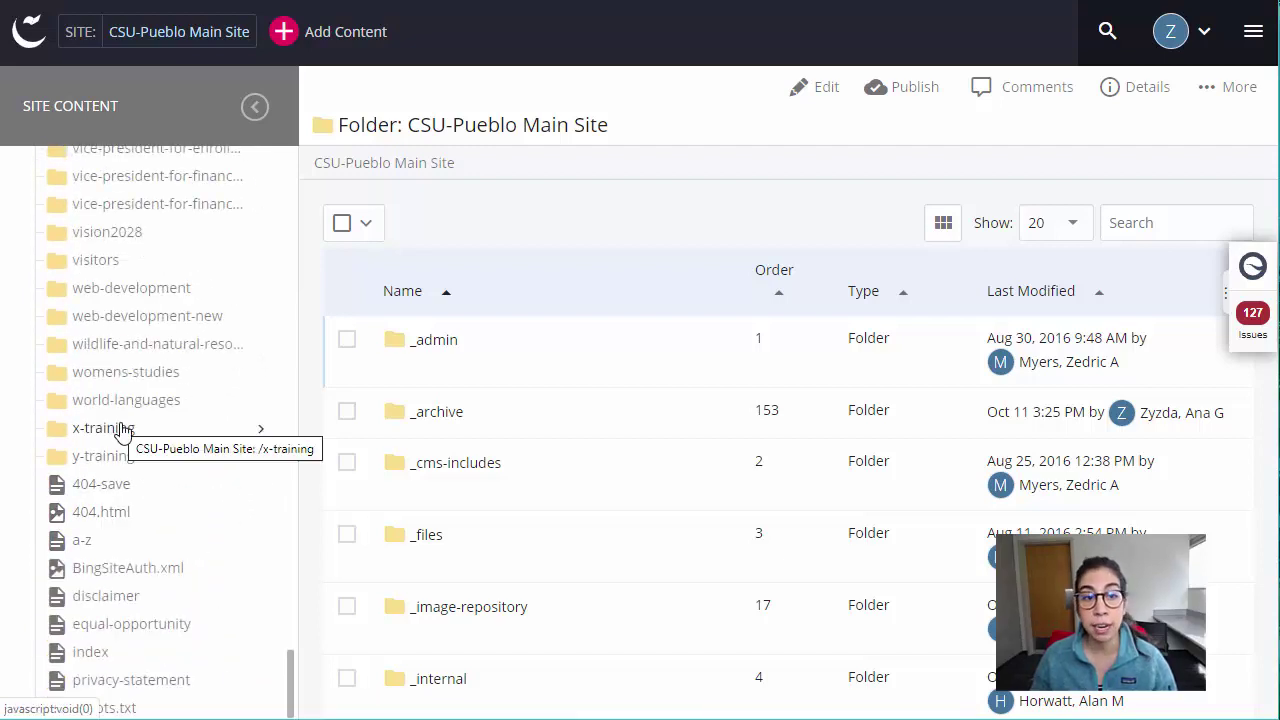
pyautogui.click(125, 430)
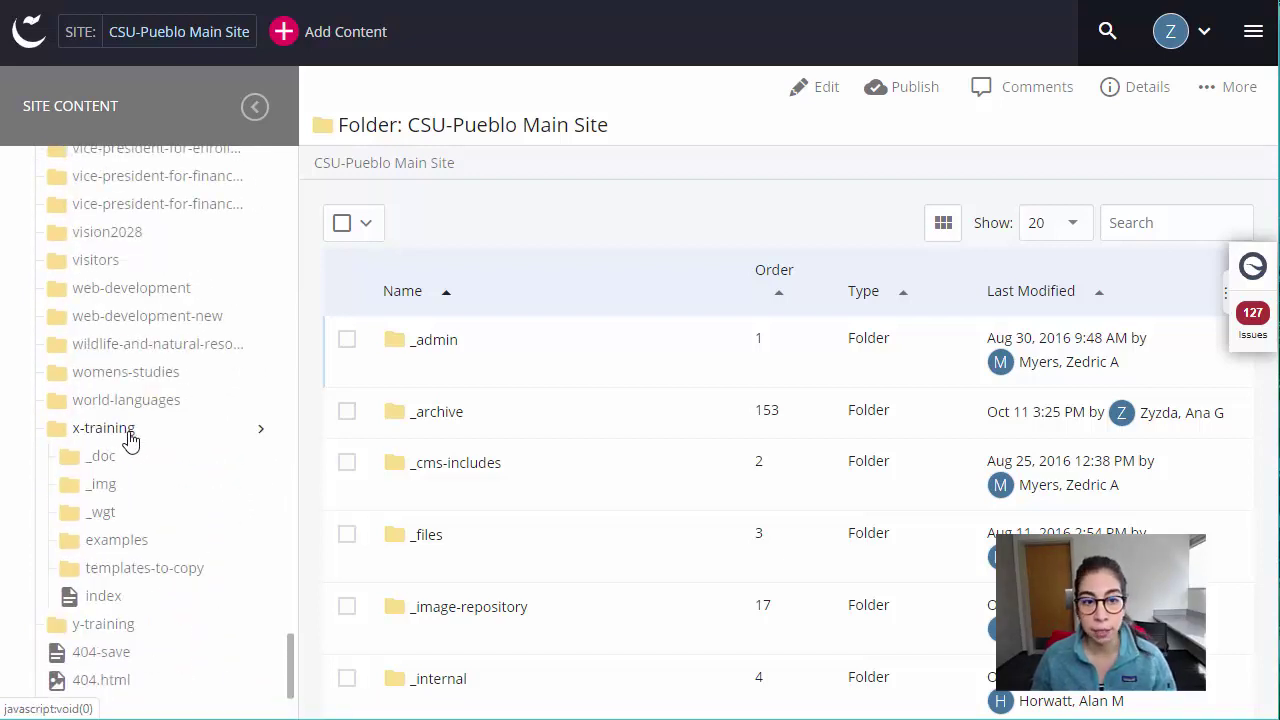
pyautogui.scroll(-1, 132, 455)
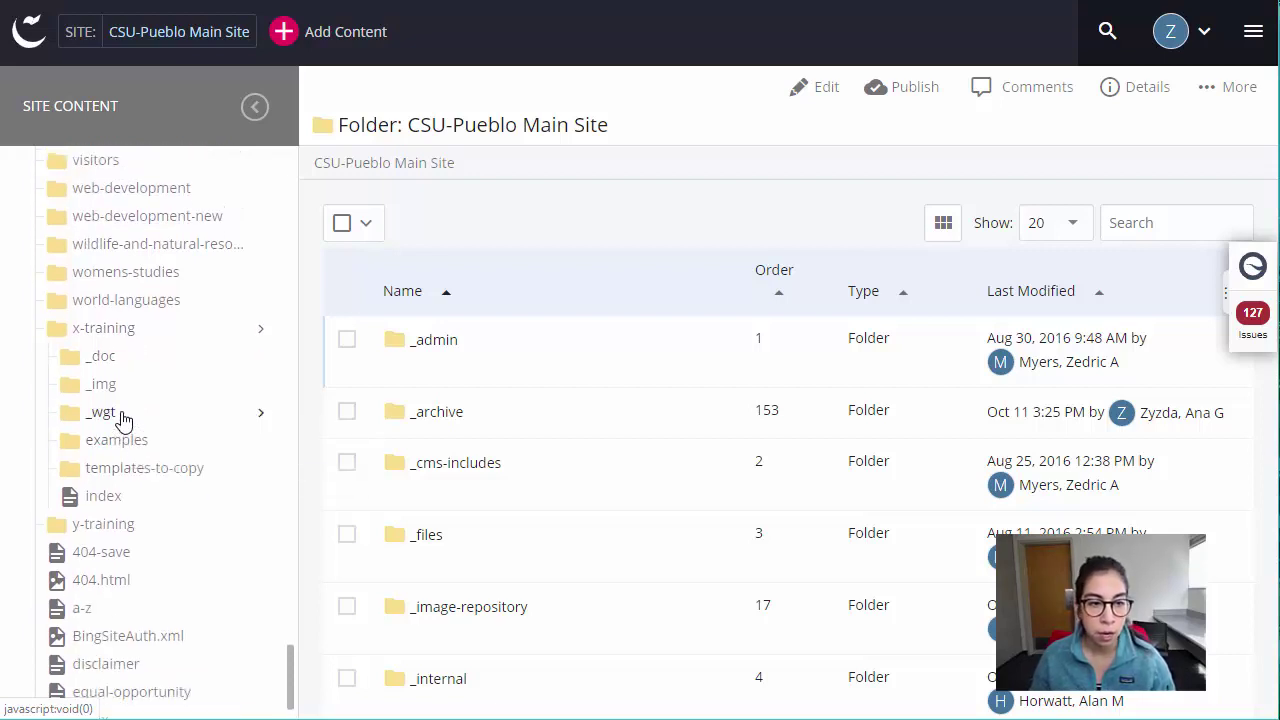
pyautogui.click(120, 414)
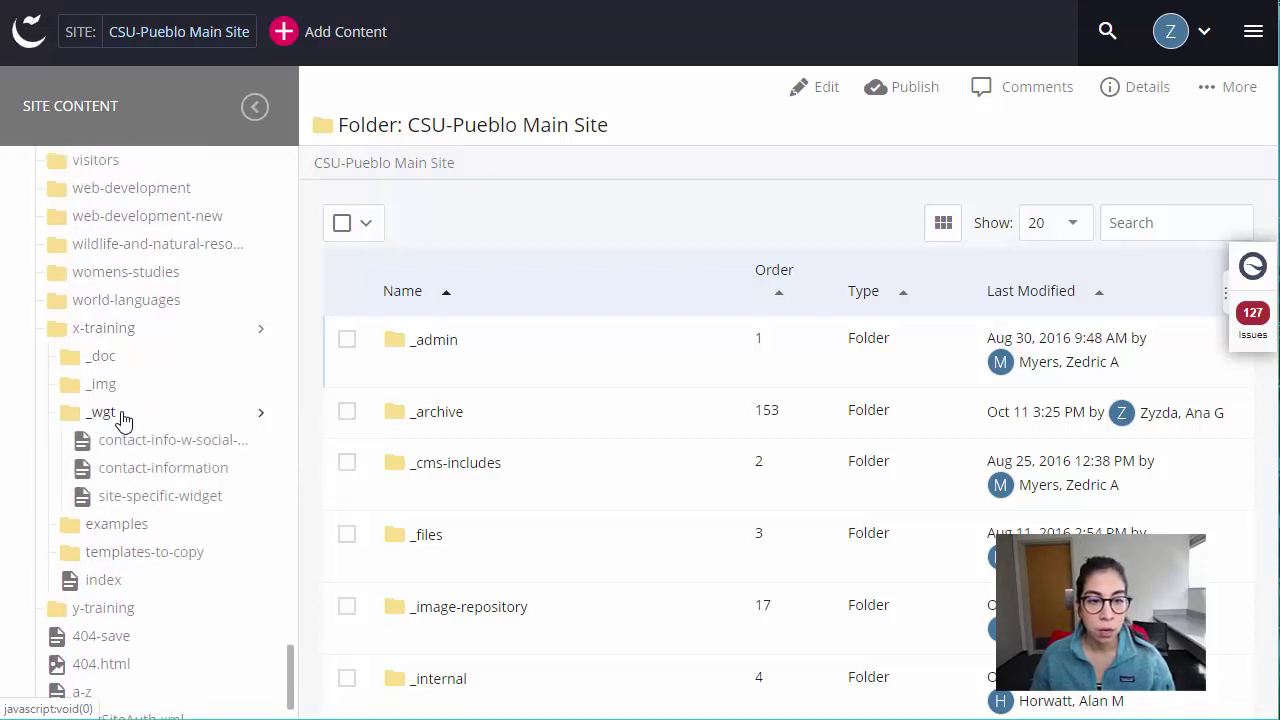
pyautogui.click(171, 504)
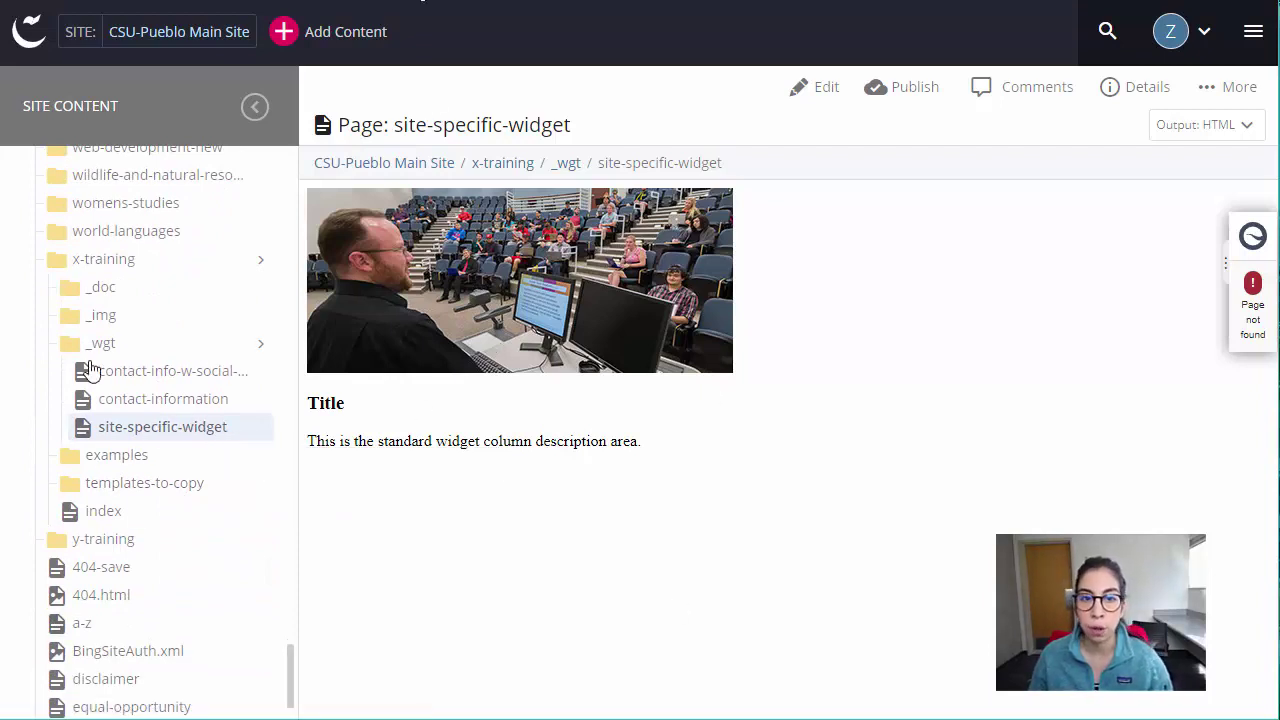
# Start a copy of the site-specific-widget page and name the new page career-opportunities.
pyautogui.rightClick(210, 433)
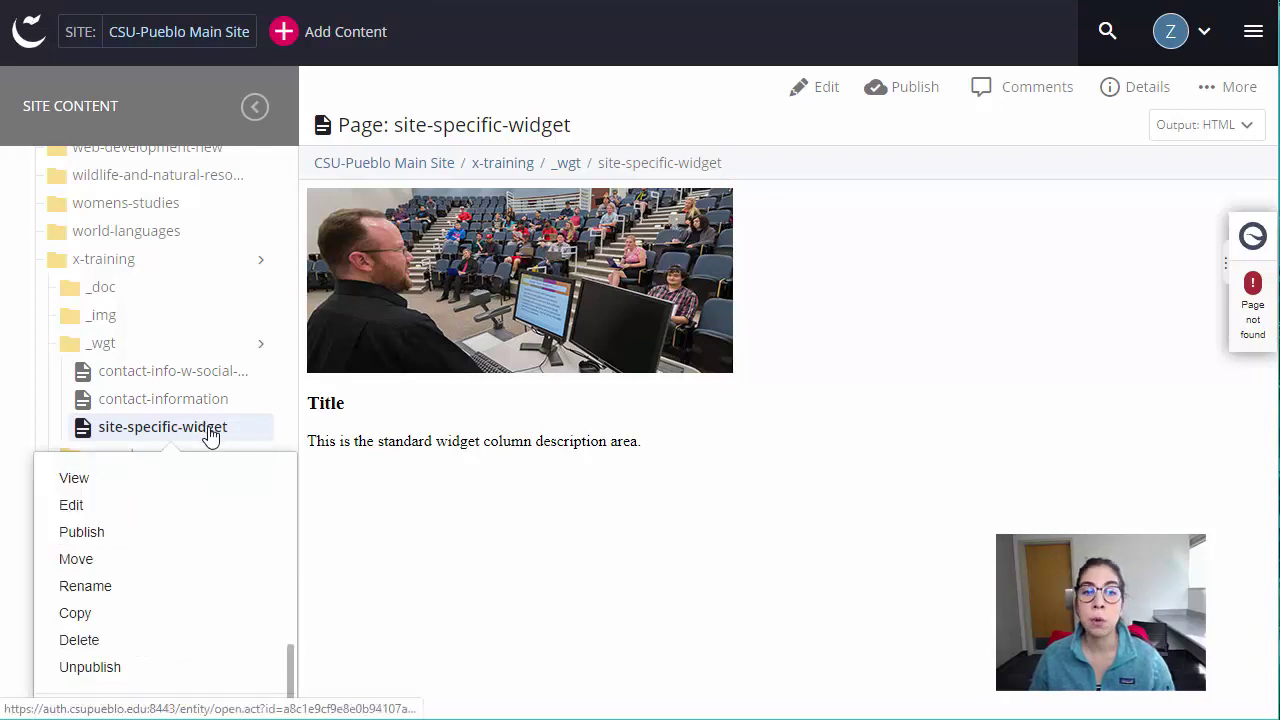
pyautogui.click(133, 621)
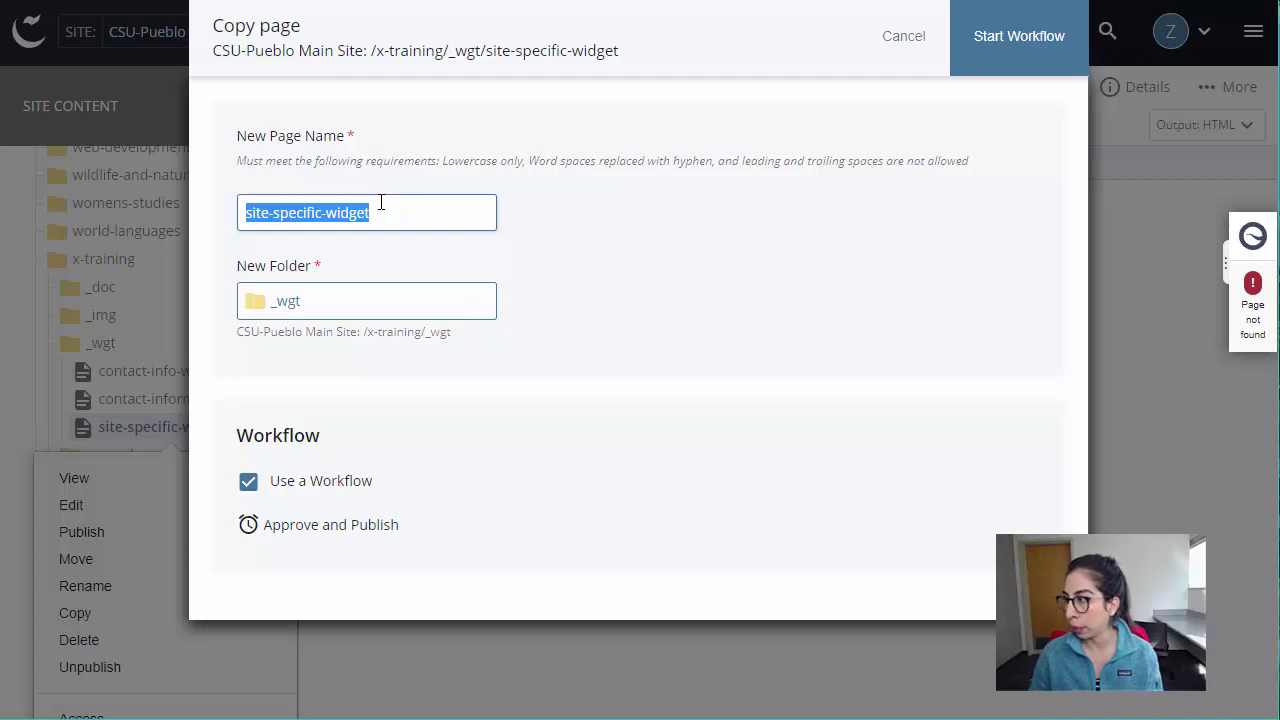
pyautogui.write('ca')
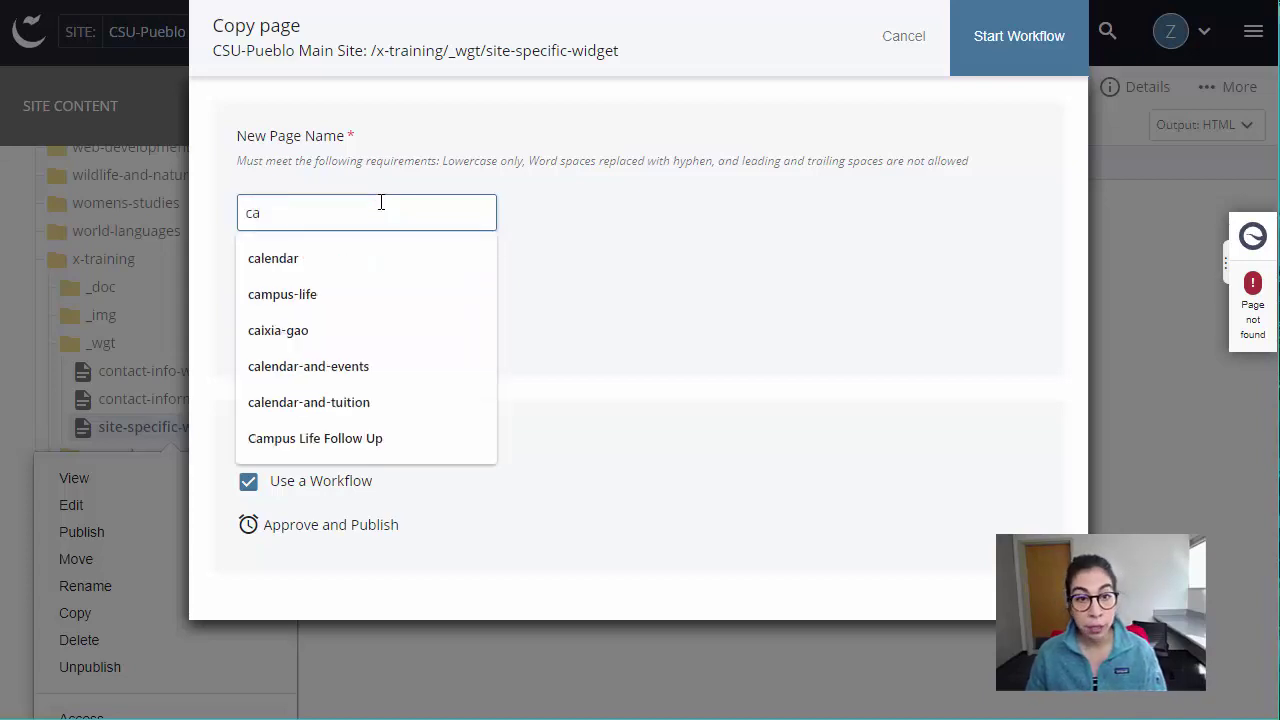
pyautogui.write('reer-opportunities')
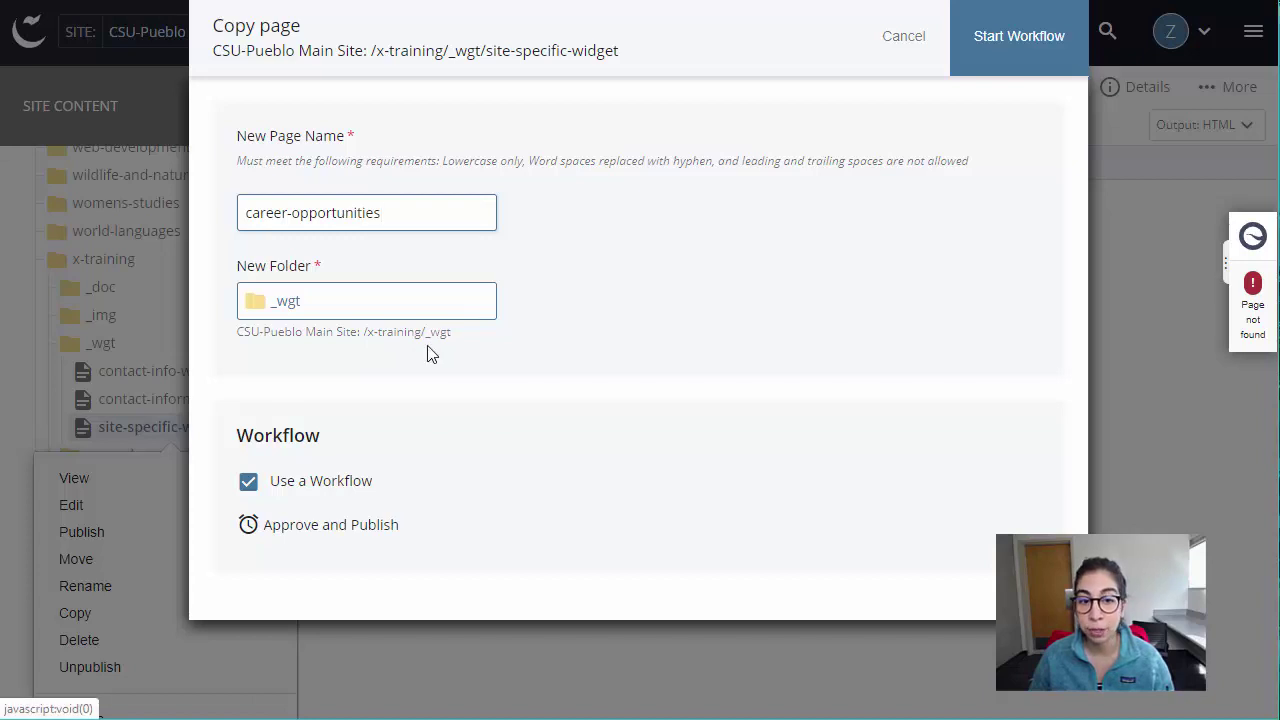
# Set the copy's destination to the _wgt folder inside teacher-education-program on the CSU-Pueblo Main Site.
pyautogui.click(362, 308)
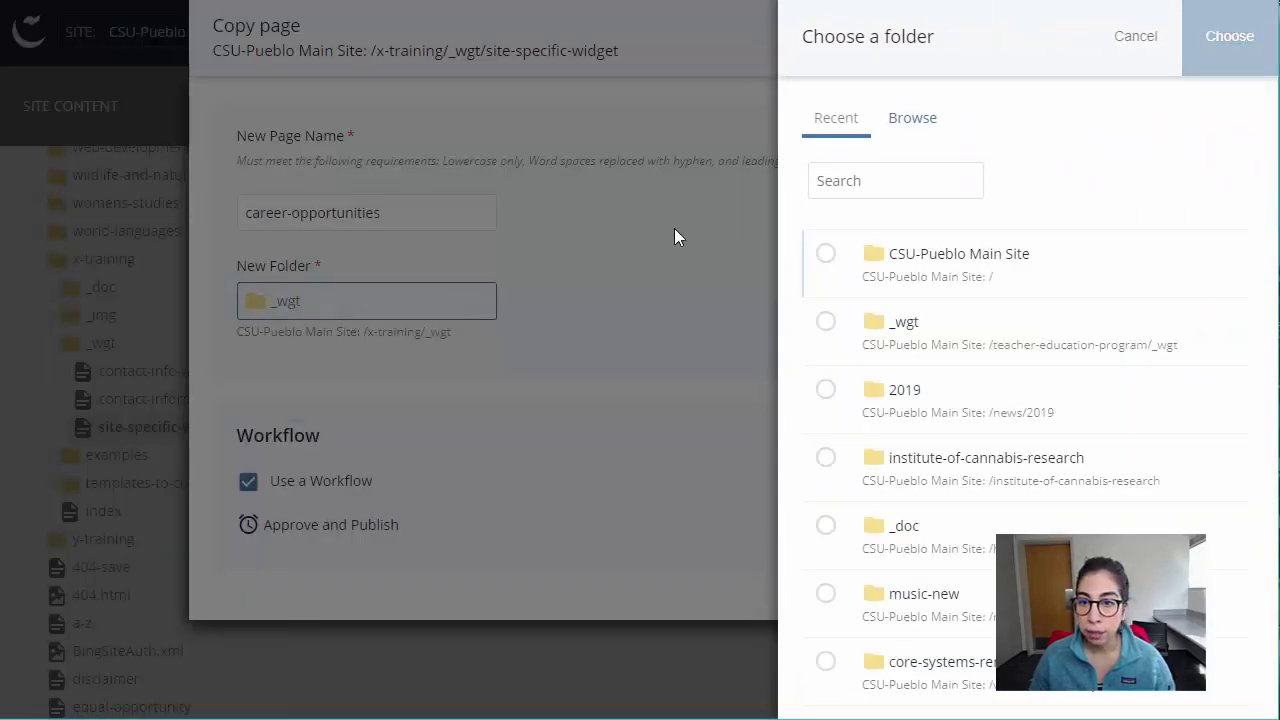
pyautogui.click(918, 128)
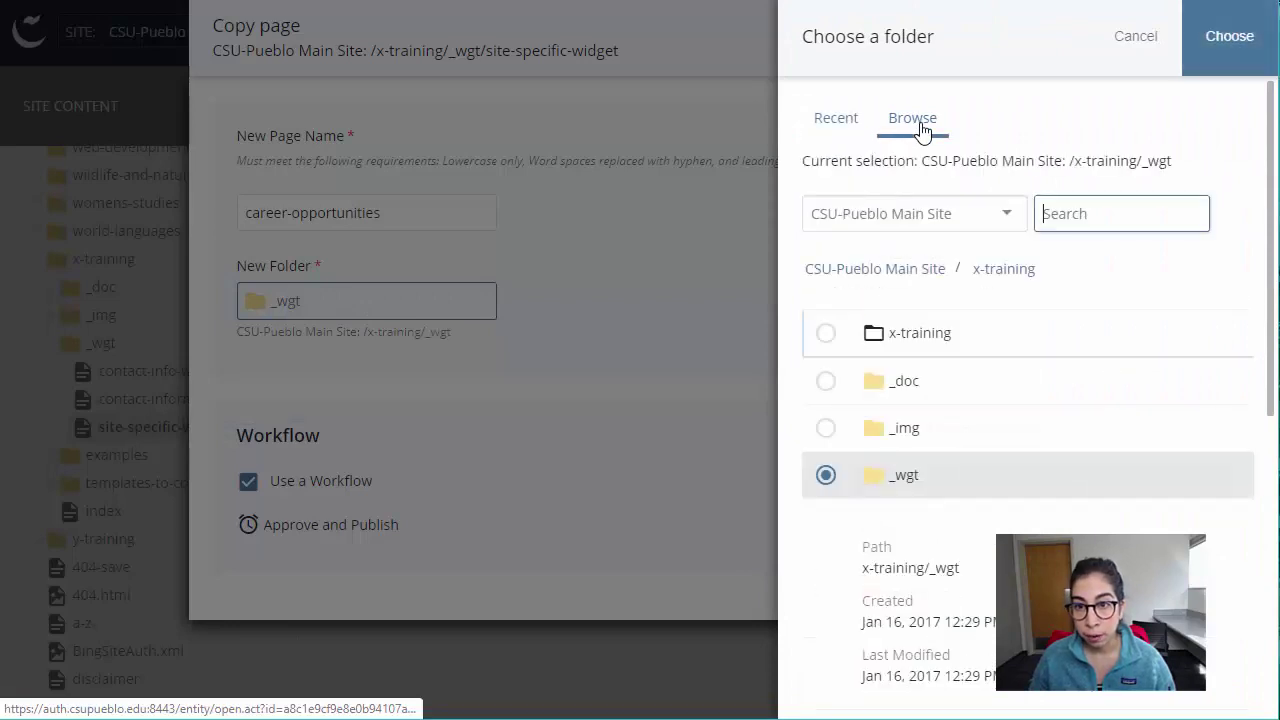
pyautogui.click(922, 270)
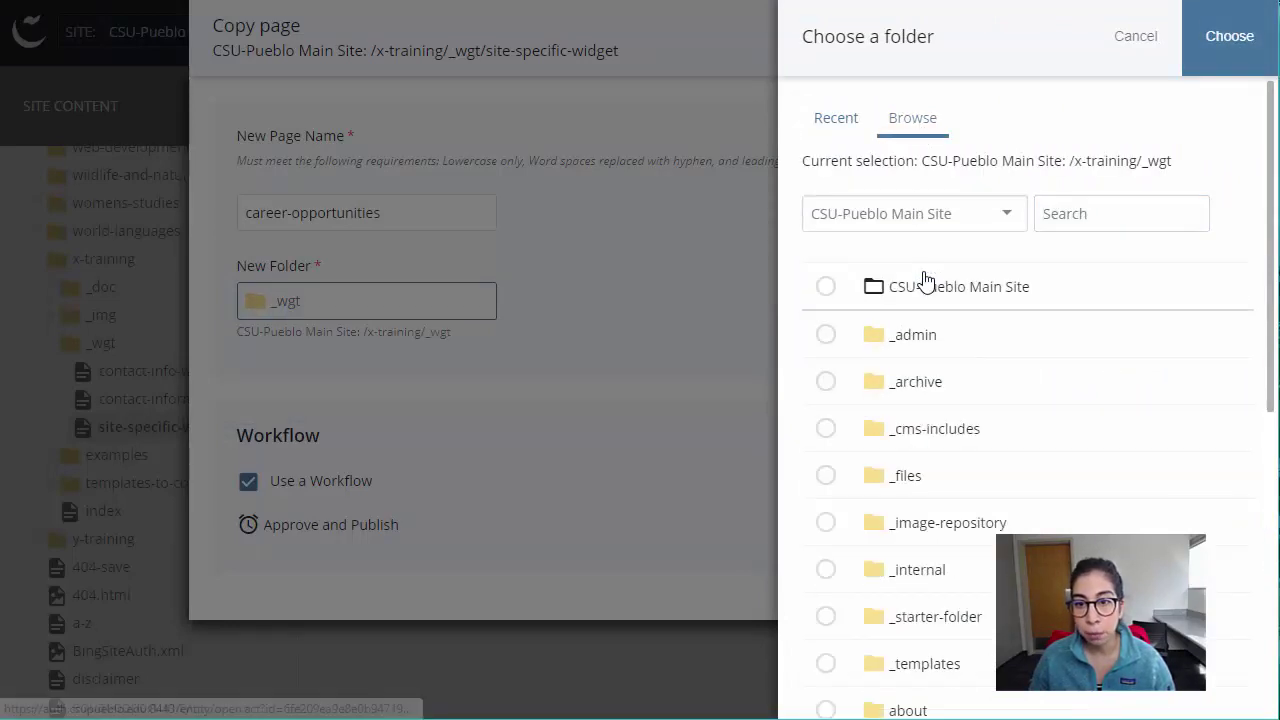
pyautogui.scroll(-5, 985, 400)
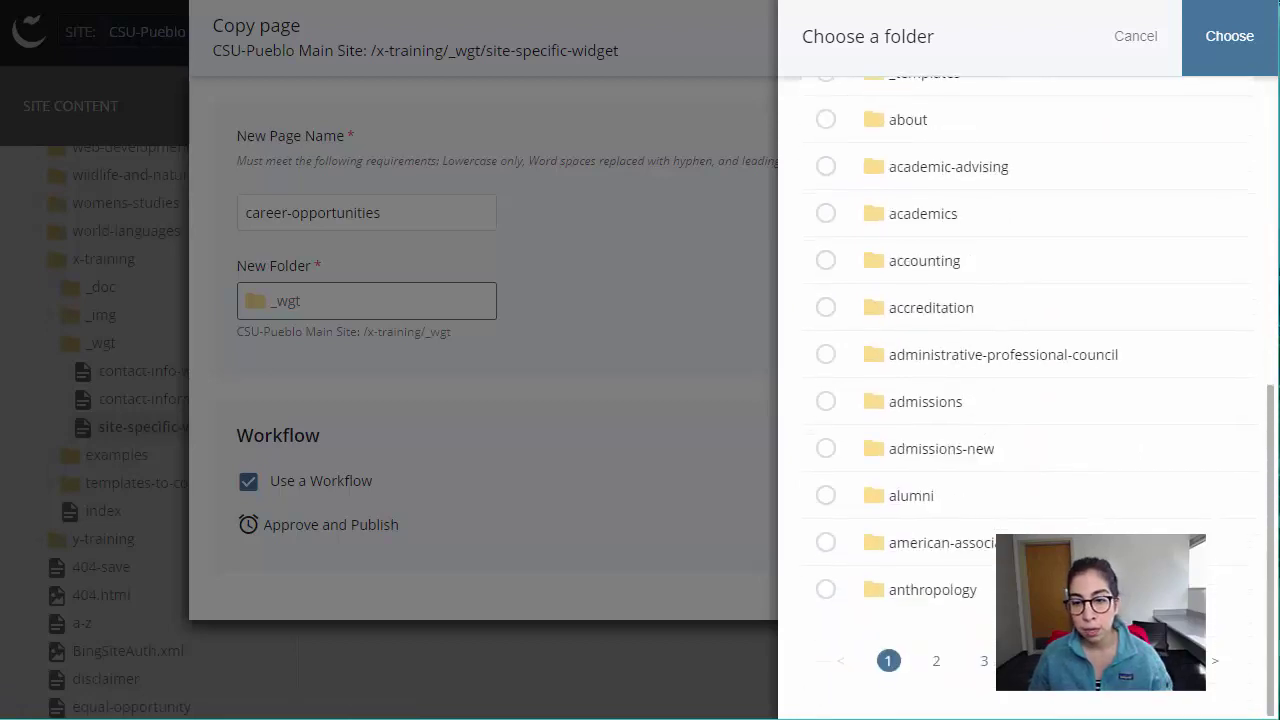
pyautogui.click(1032, 660)
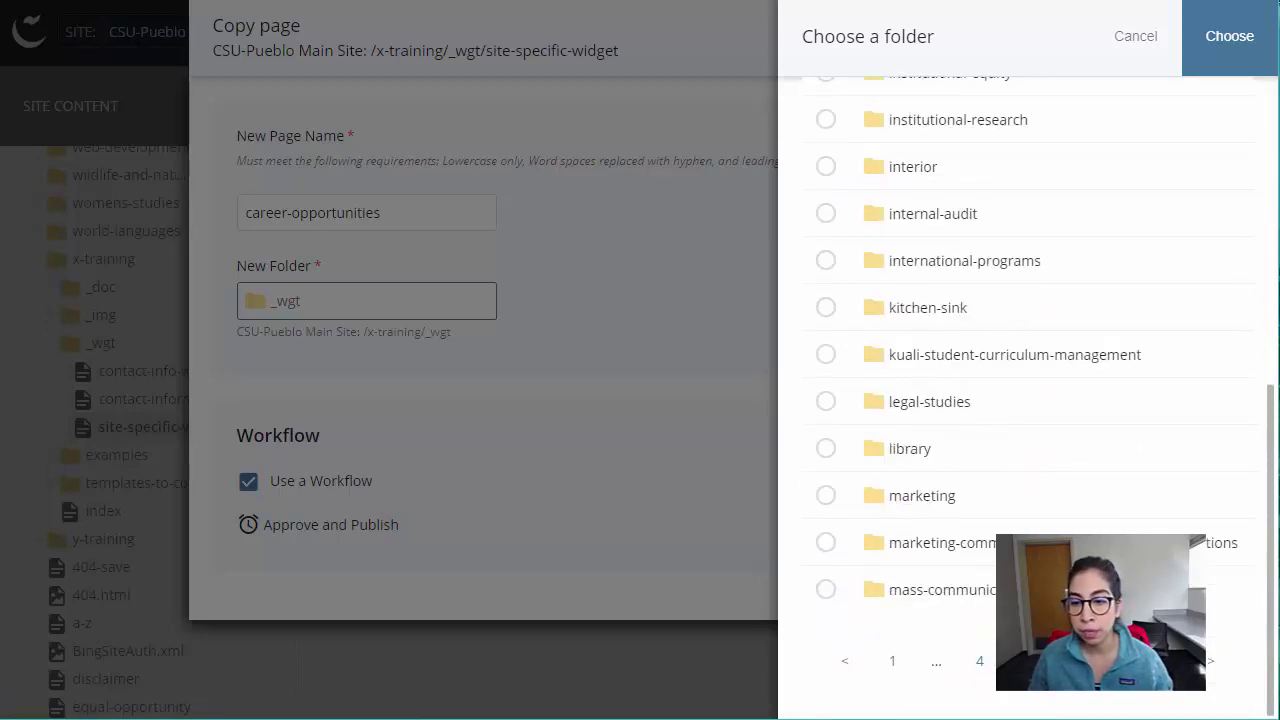
pyautogui.click(1032, 660)
pyautogui.click(1032, 660)
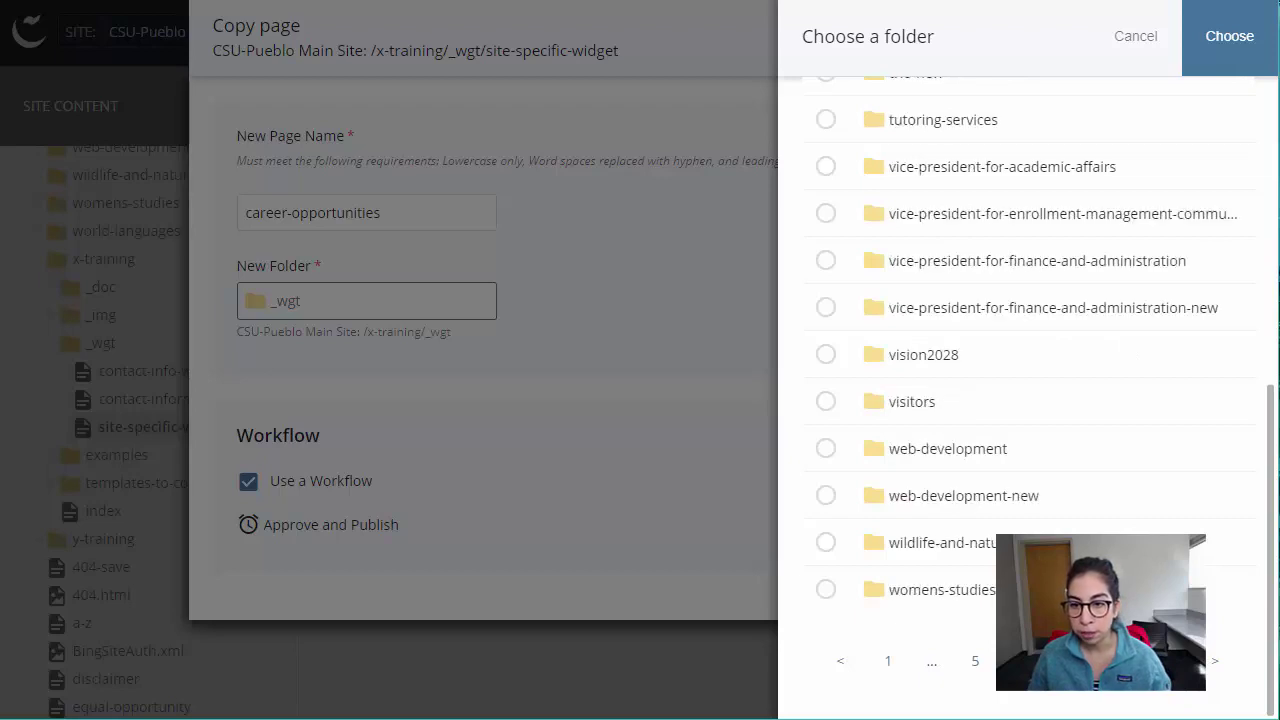
pyautogui.scroll(4, 929, 400)
pyautogui.scroll(-1, 929, 400)
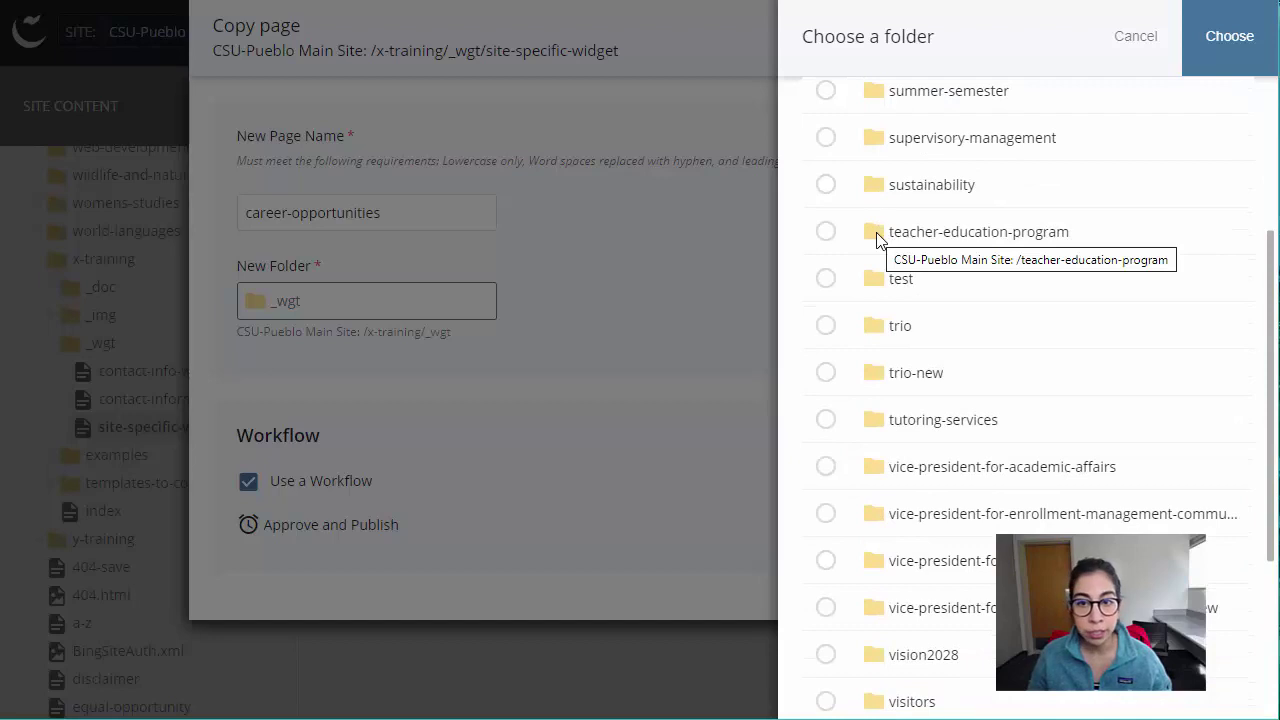
pyautogui.click(878, 234)
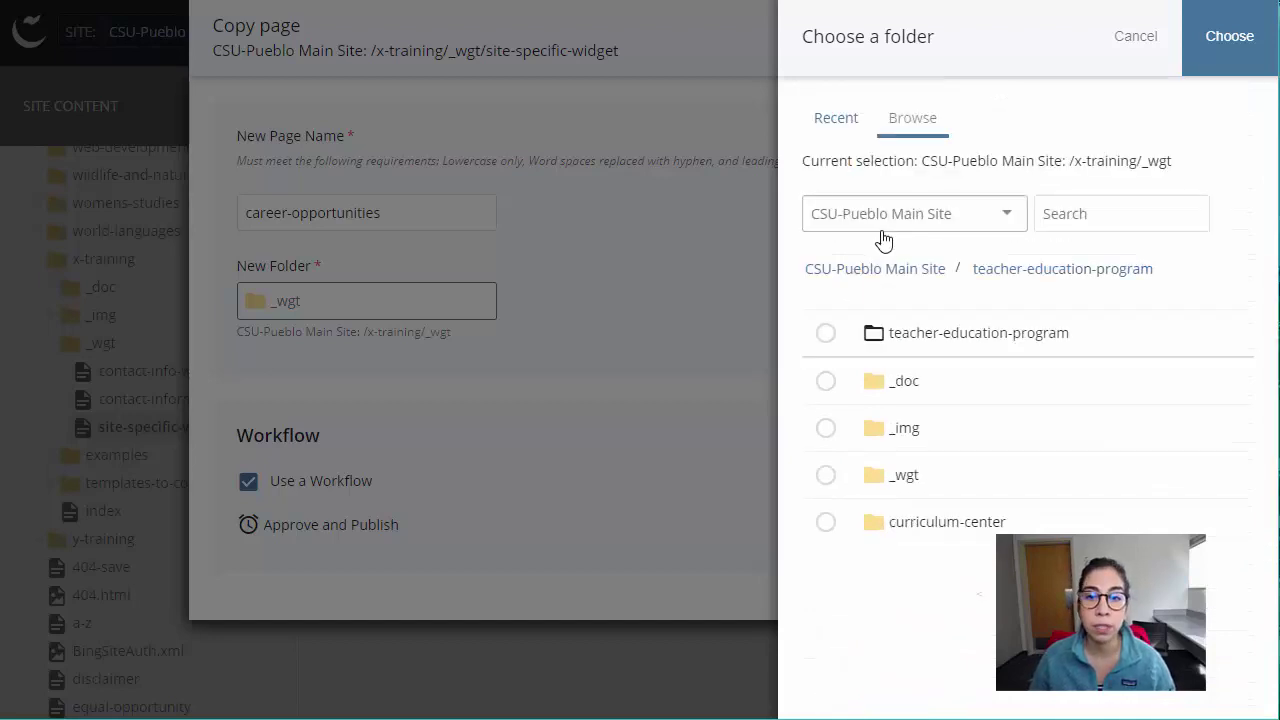
pyautogui.click(883, 478)
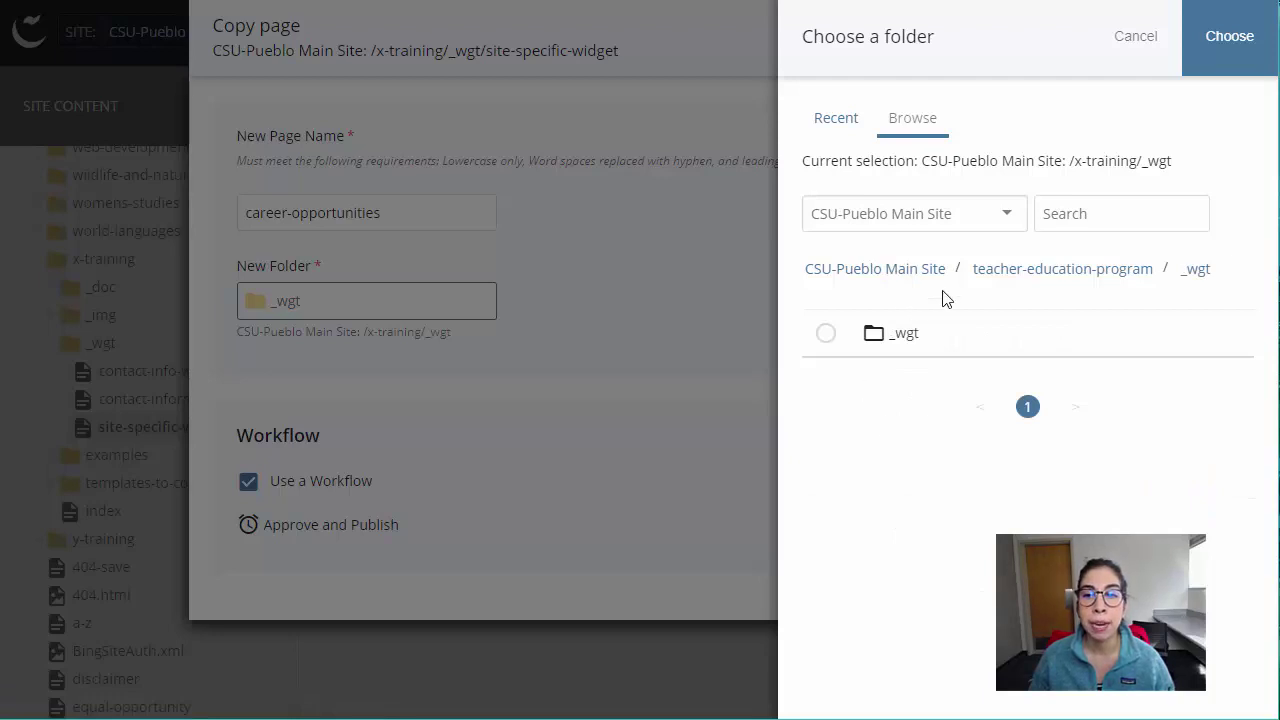
pyautogui.click(826, 336)
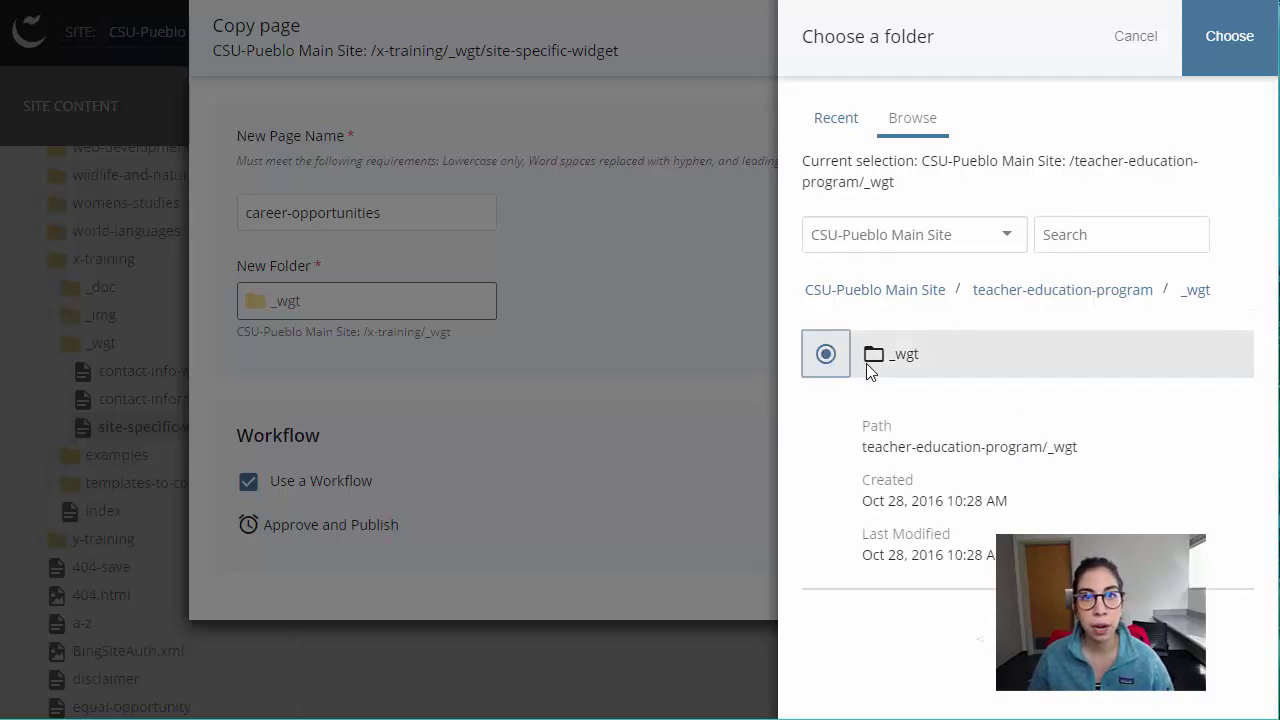
pyautogui.click(1218, 64)
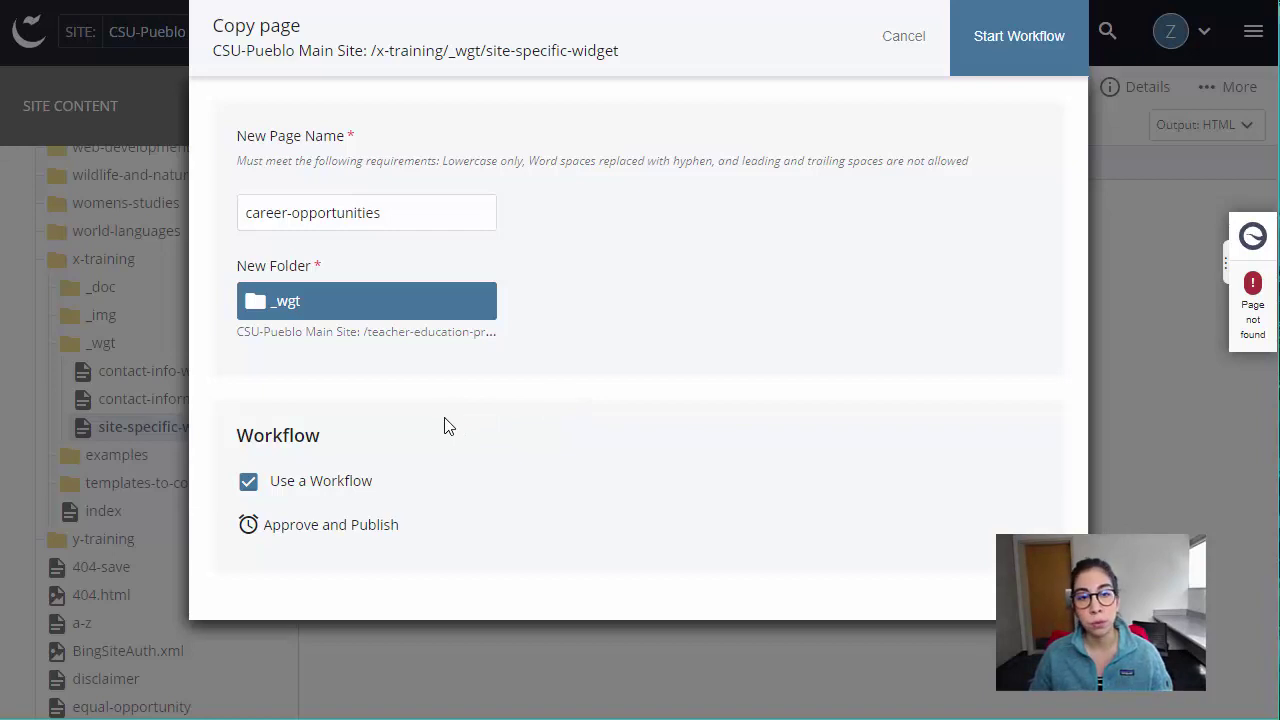
# Turn off the workflow for the copy and submit it.
pyautogui.click(248, 481)
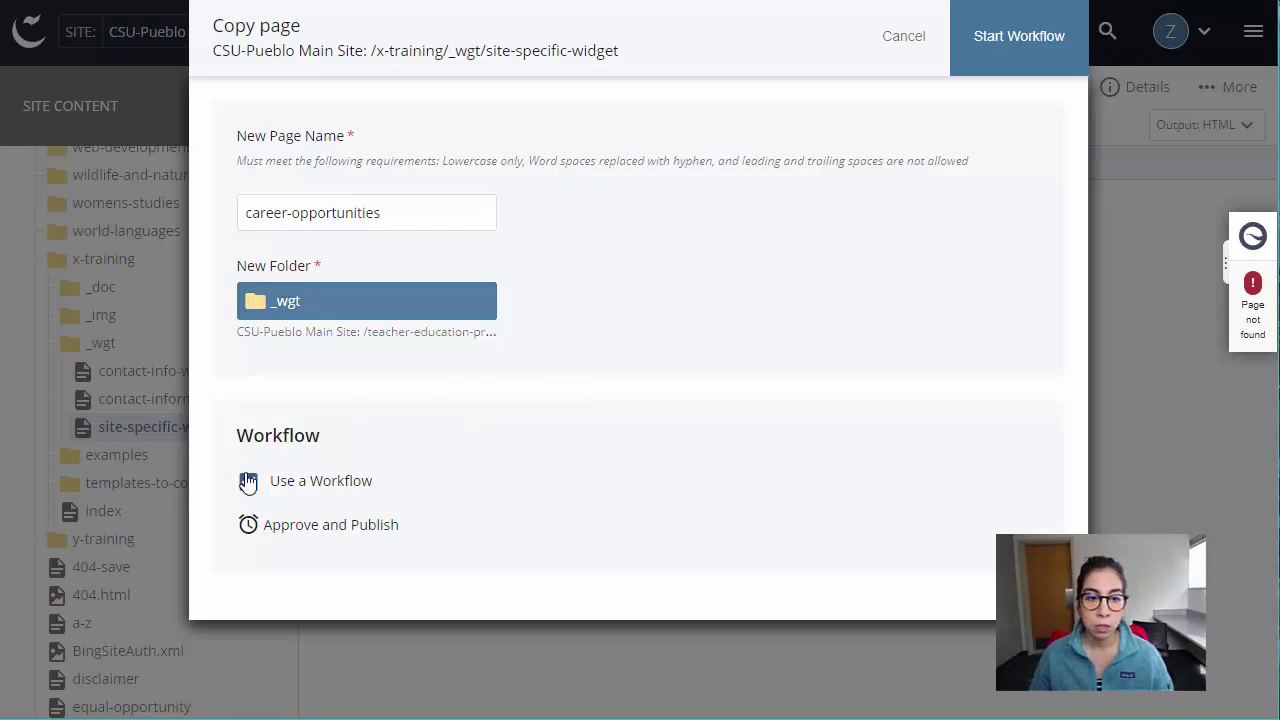
pyautogui.click(1046, 36)
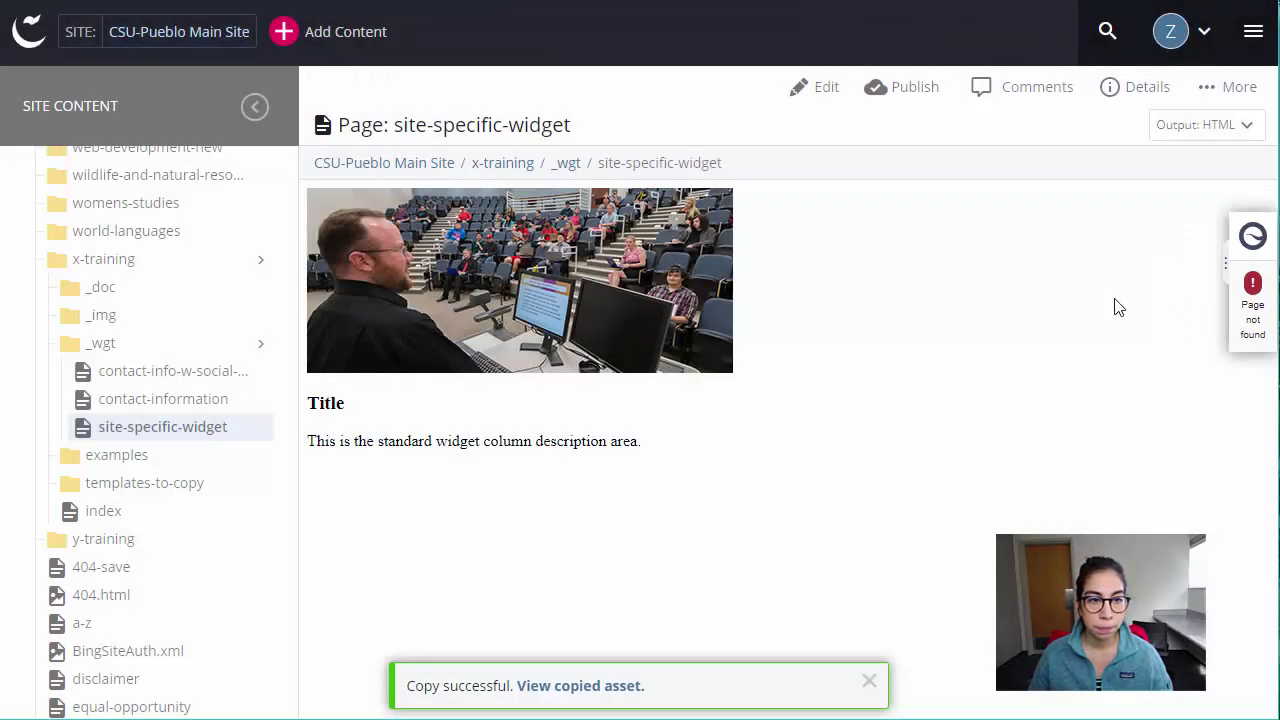
# Open the career-opportunities page in the teacher-education-program/_wgt folder for editing.
pyautogui.scroll(2, 120, 320)
pyautogui.scroll(7, 140, 330)
pyautogui.scroll(-3, 145, 350)
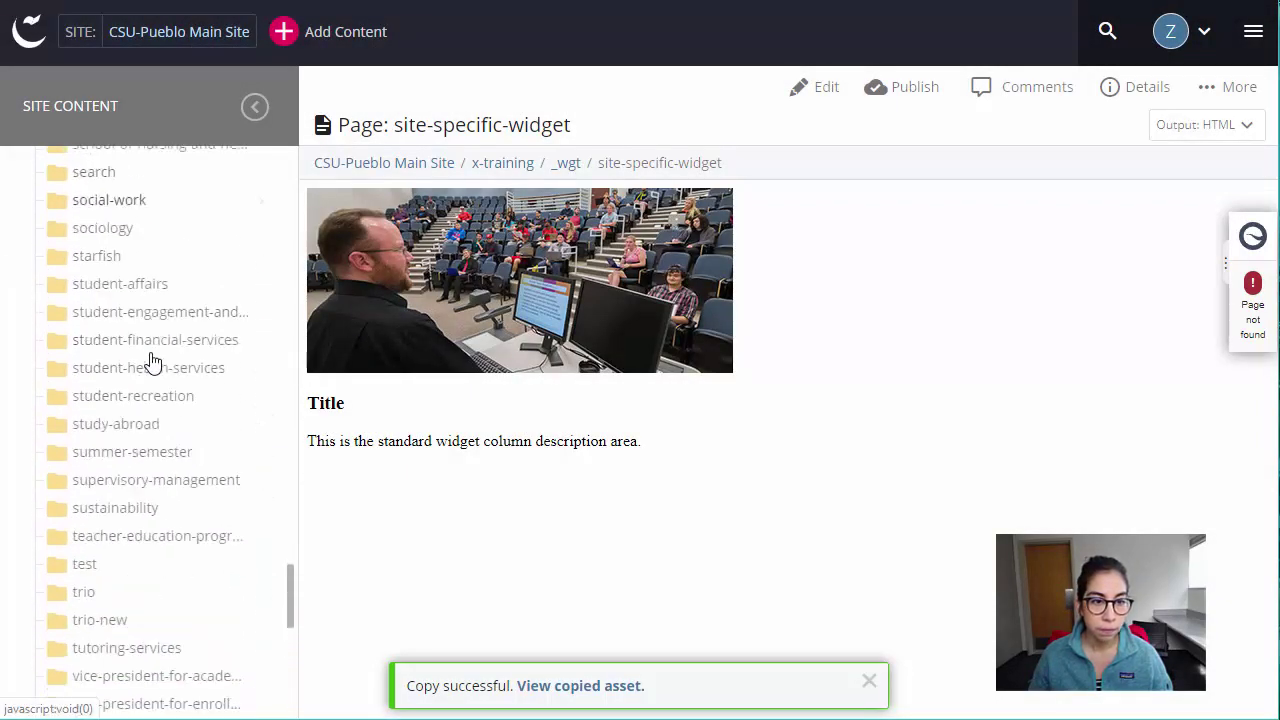
pyautogui.click(160, 413)
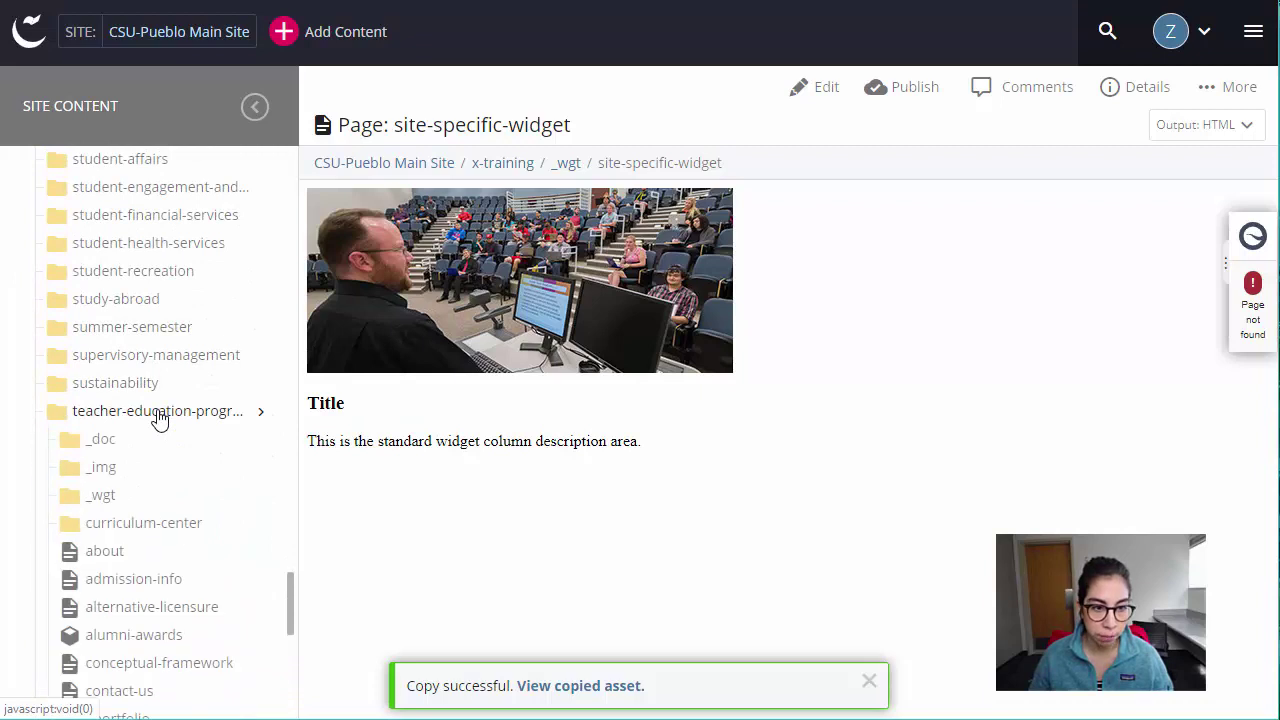
pyautogui.scroll(-1, 160, 418)
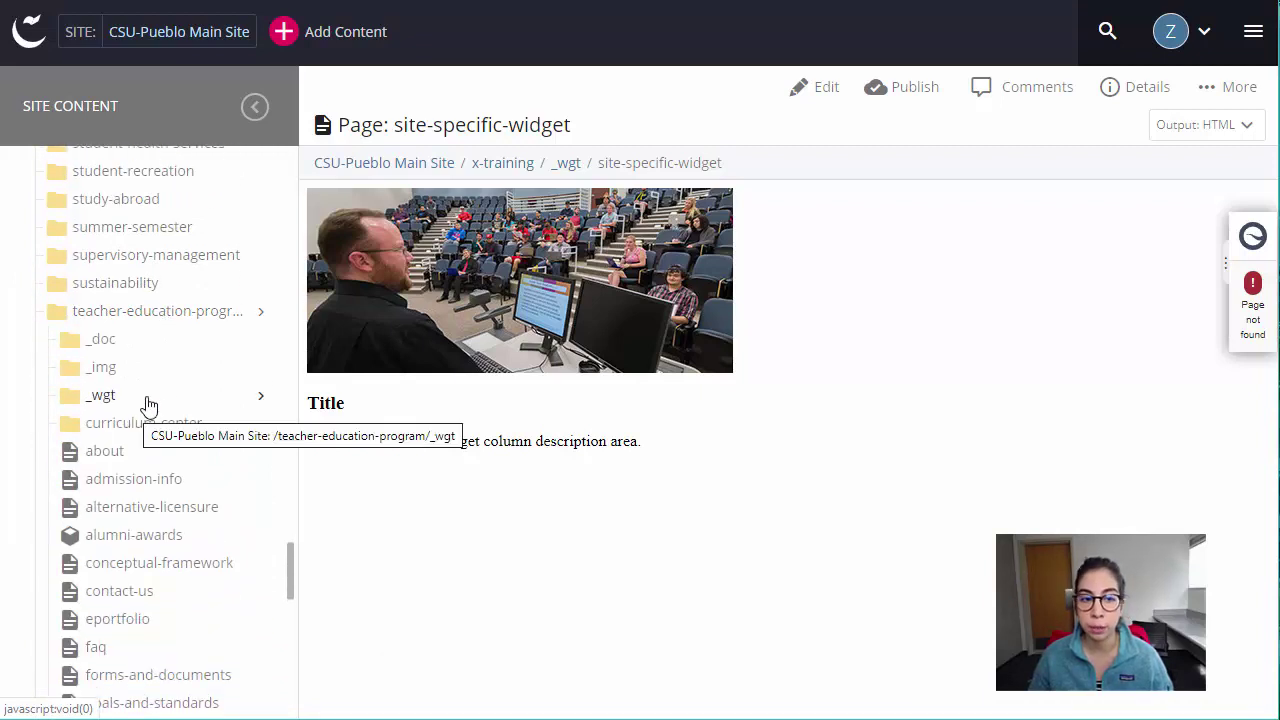
pyautogui.click(150, 400)
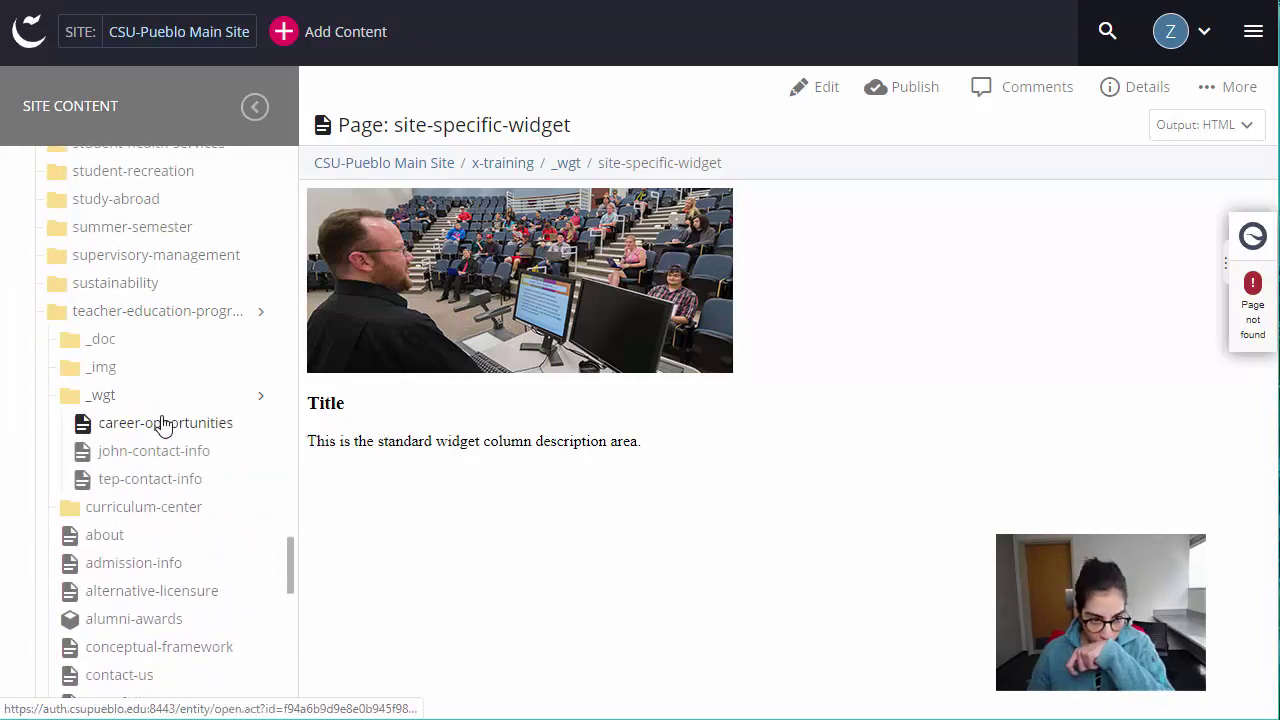
pyautogui.click(172, 420)
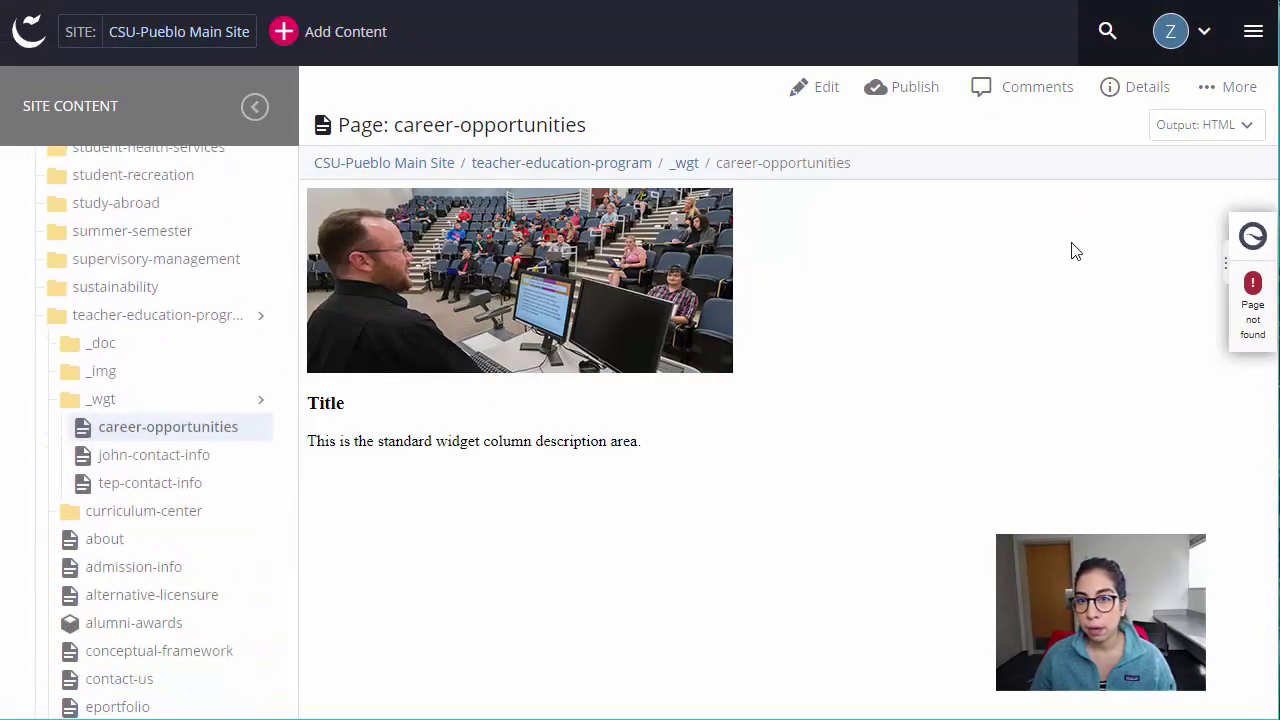
pyautogui.click(825, 90)
# Examine the fields of the widget's edit form, collapsing and expanding its Content Area, Image and other sections.
pyautogui.scroll(-3, 700, 366)
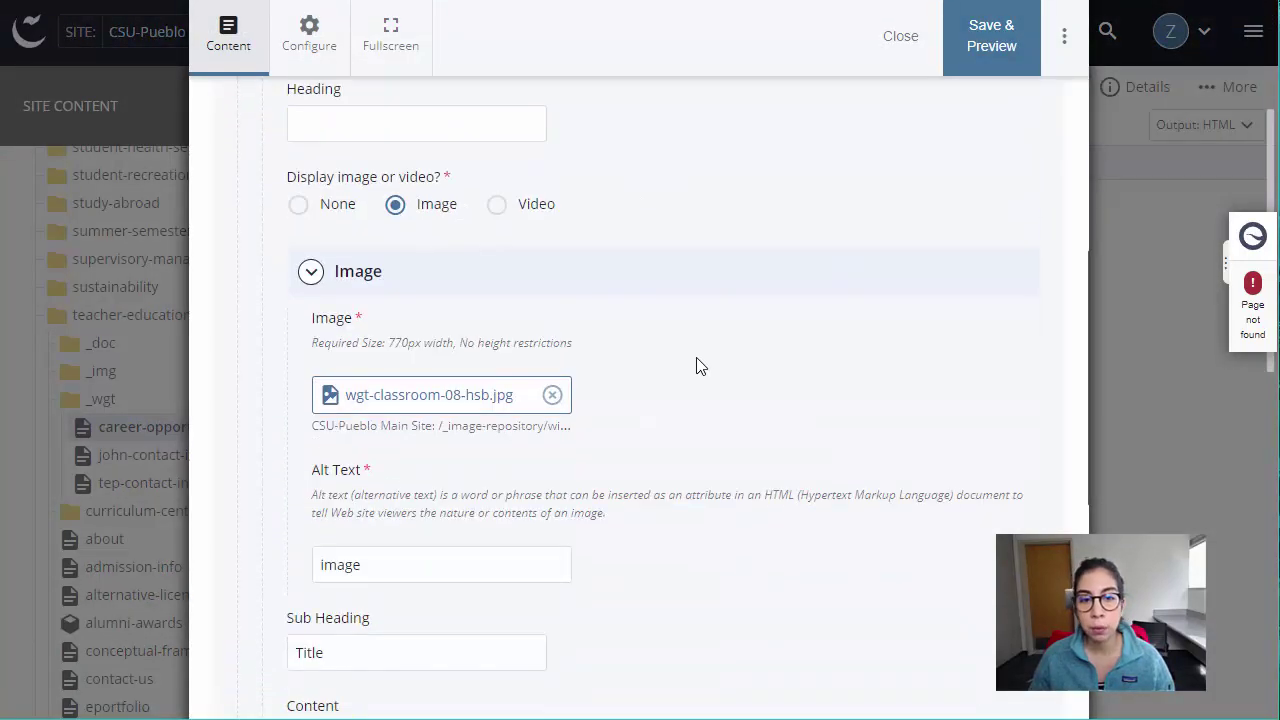
pyautogui.scroll(3, 600, 335)
pyautogui.click(289, 251)
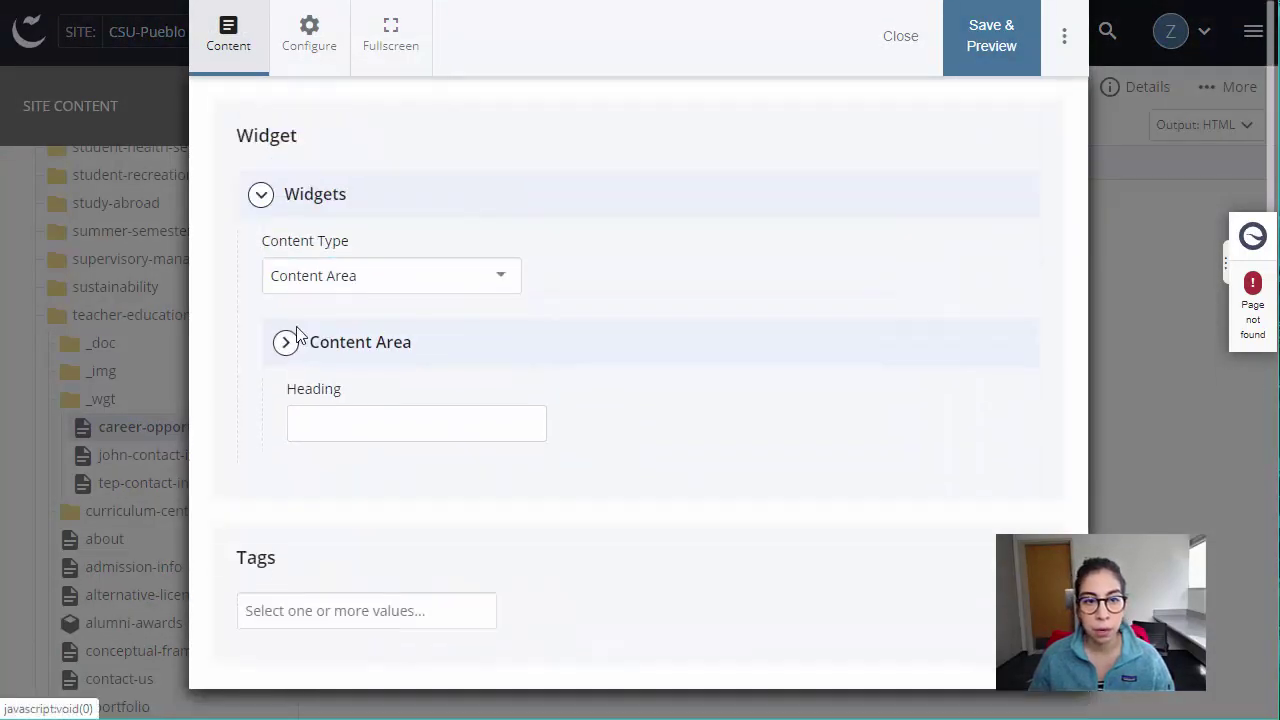
pyautogui.click(280, 355)
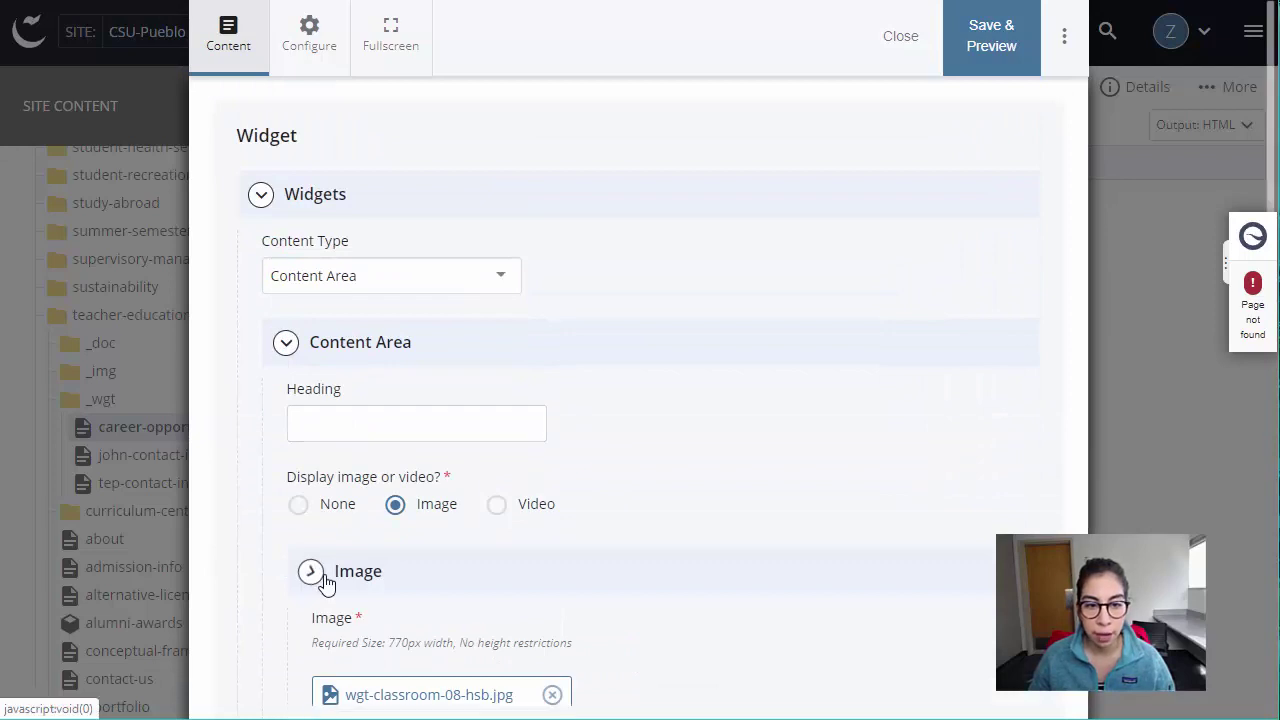
pyautogui.scroll(-1, 309, 571)
pyautogui.scroll(-2, 300, 450)
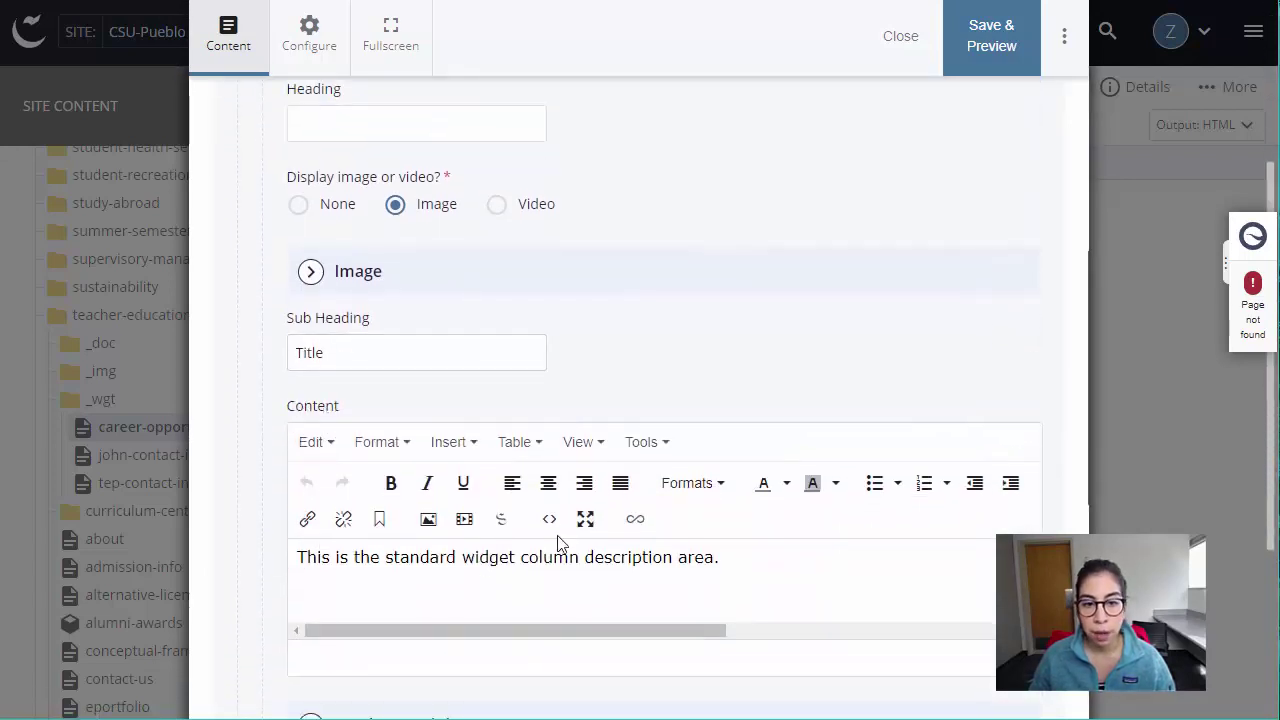
pyautogui.scroll(-1, 912, 497)
pyautogui.click(338, 625)
pyautogui.scroll(-4, 368, 614)
pyautogui.scroll(1, 382, 606)
pyautogui.click(316, 329)
pyautogui.scroll(5, 406, 387)
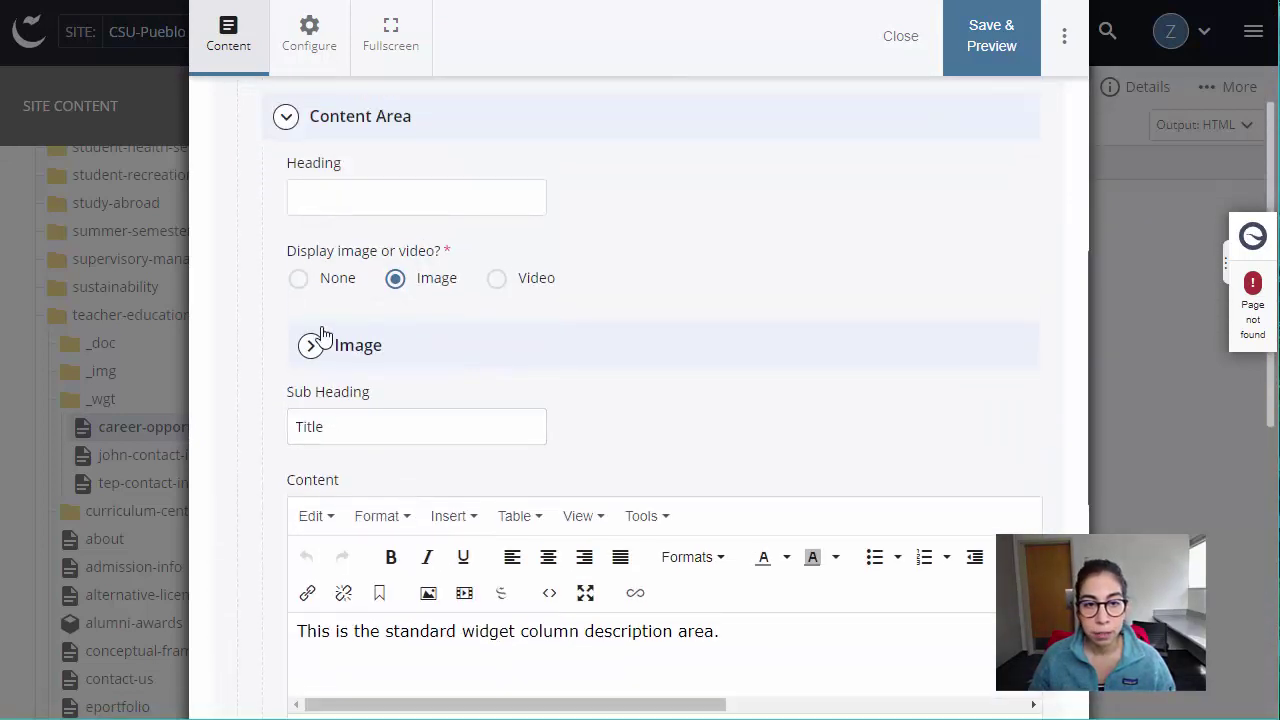
pyautogui.scroll(2, 330, 350)
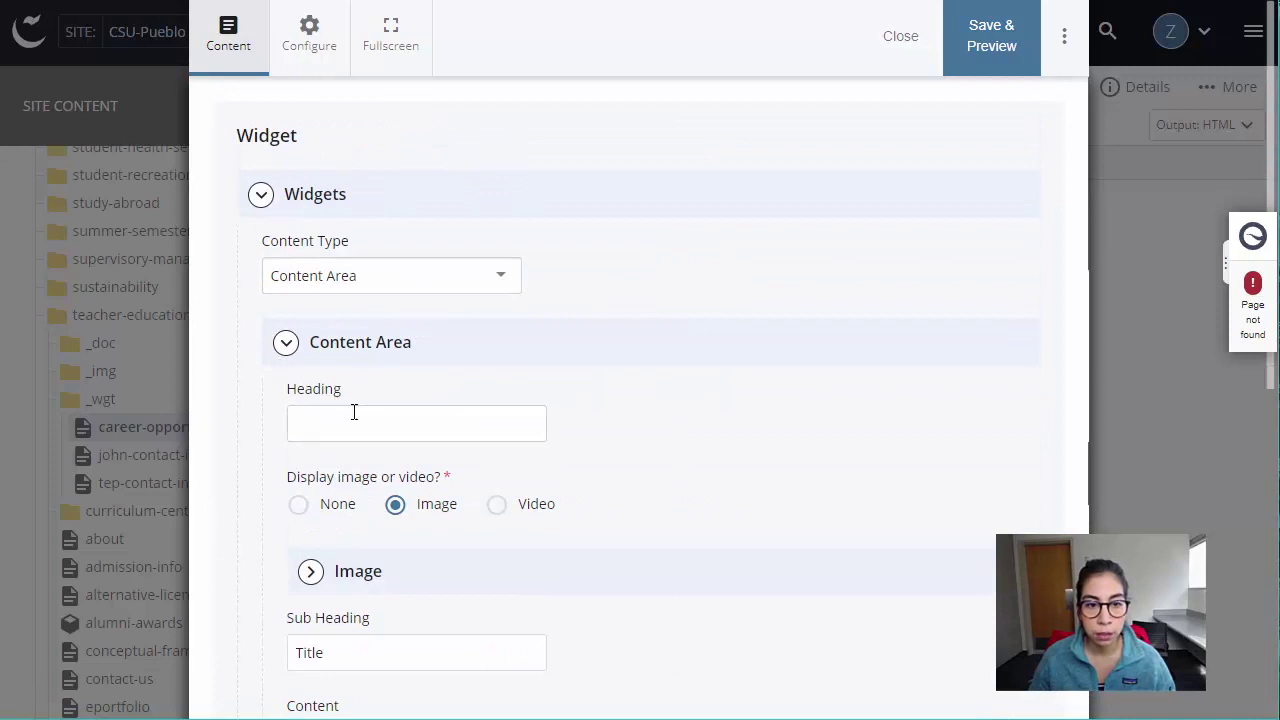
# Look up the widget image size in the Web Style, Standards, and Best Practices document.
pyautogui.scroll(-3, 352, 412)
pyautogui.click(368, 276)
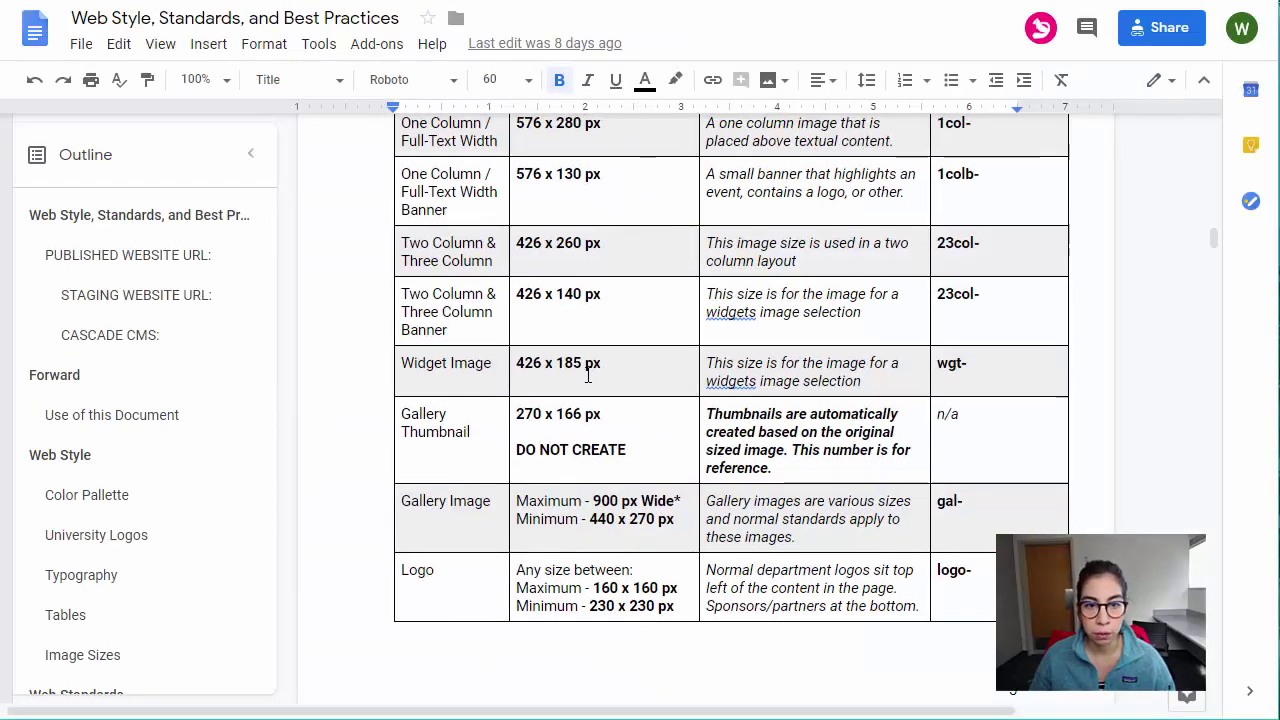
pyautogui.scroll(1, 588, 376)
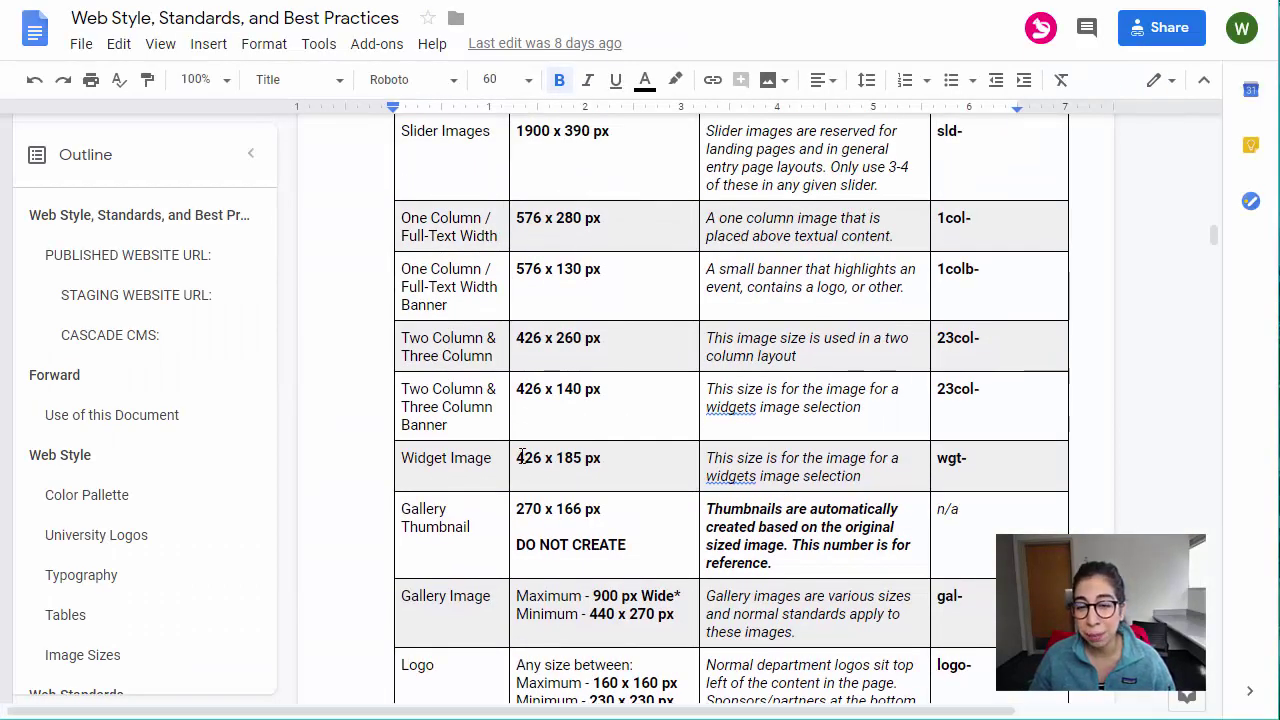
pyautogui.moveTo(520, 457); pyautogui.dragTo(605, 456)
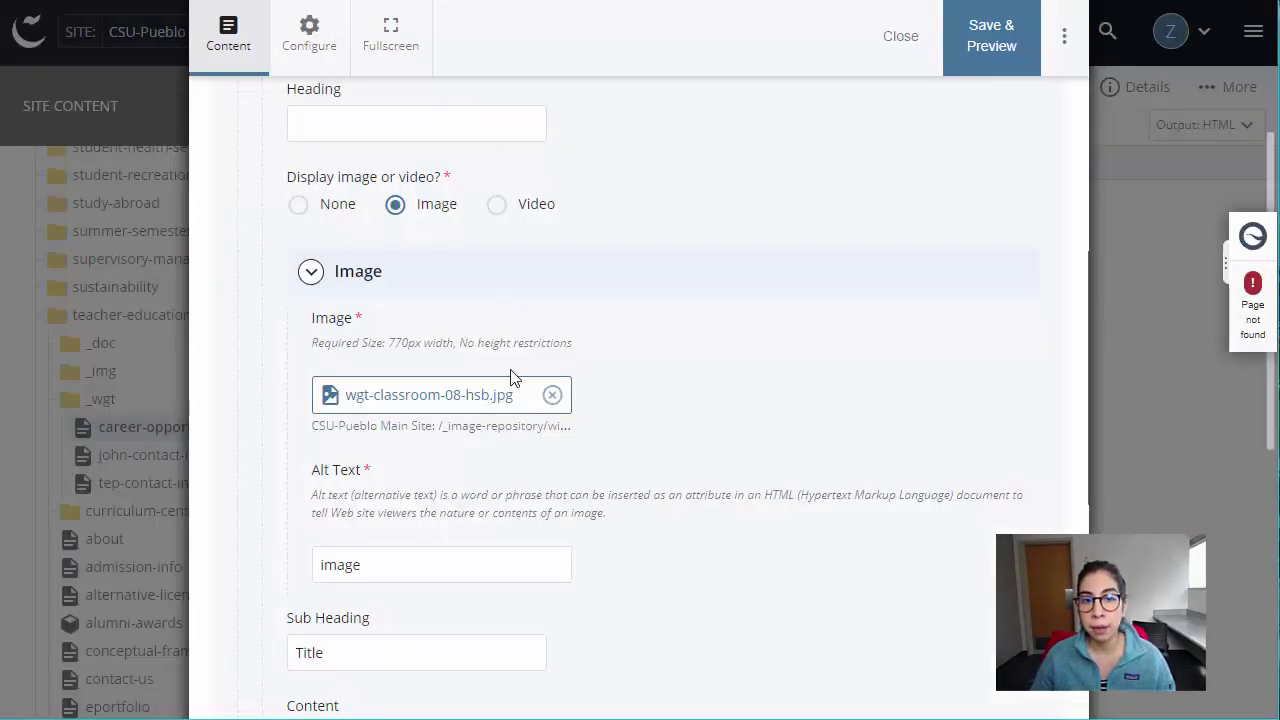
# Remove the widget's current image and pick wgt-career from the computer as the new file to upload.
pyautogui.click(551, 398)
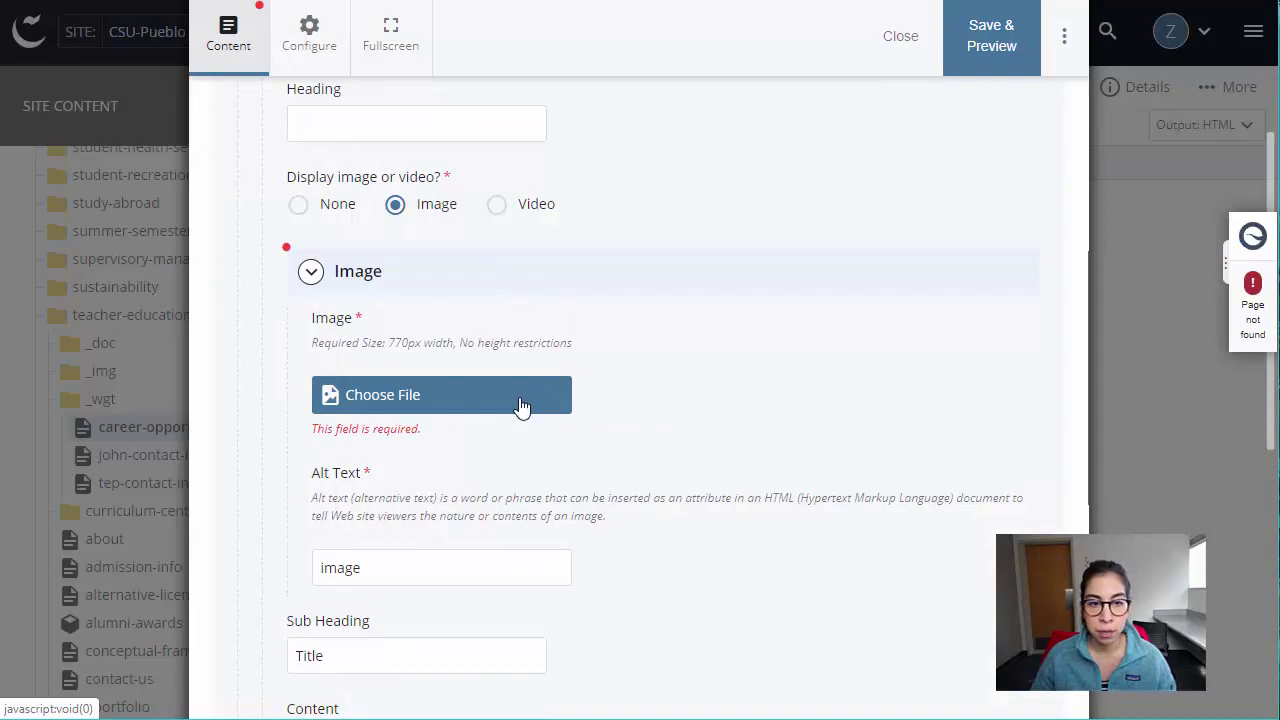
pyautogui.click(470, 409)
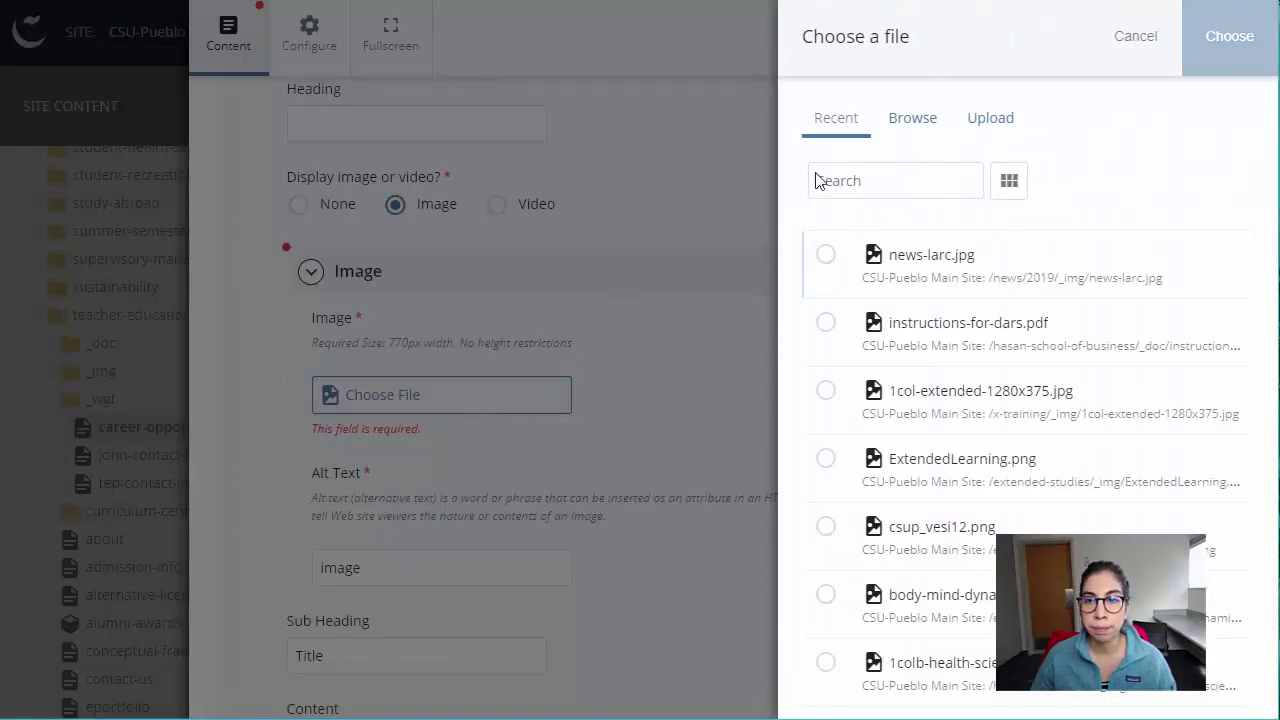
pyautogui.click(996, 120)
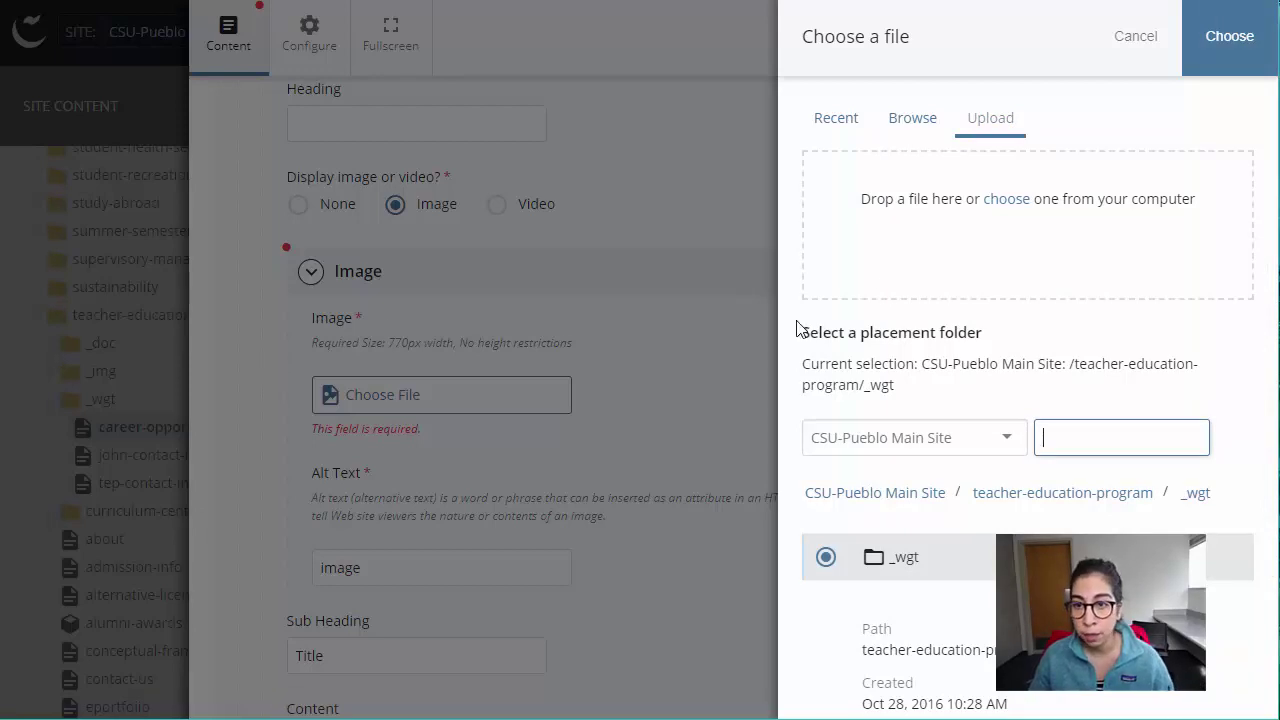
pyautogui.click(1008, 199)
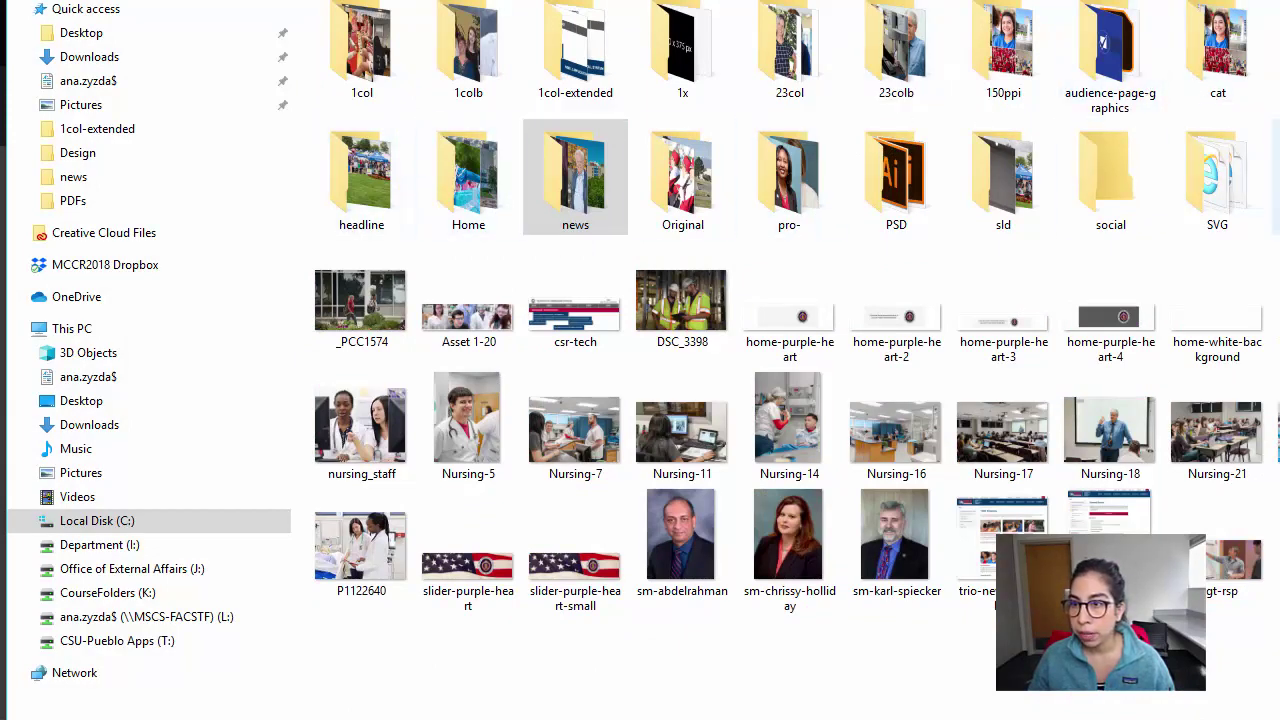
pyautogui.scroll(-5, 1120, 117)
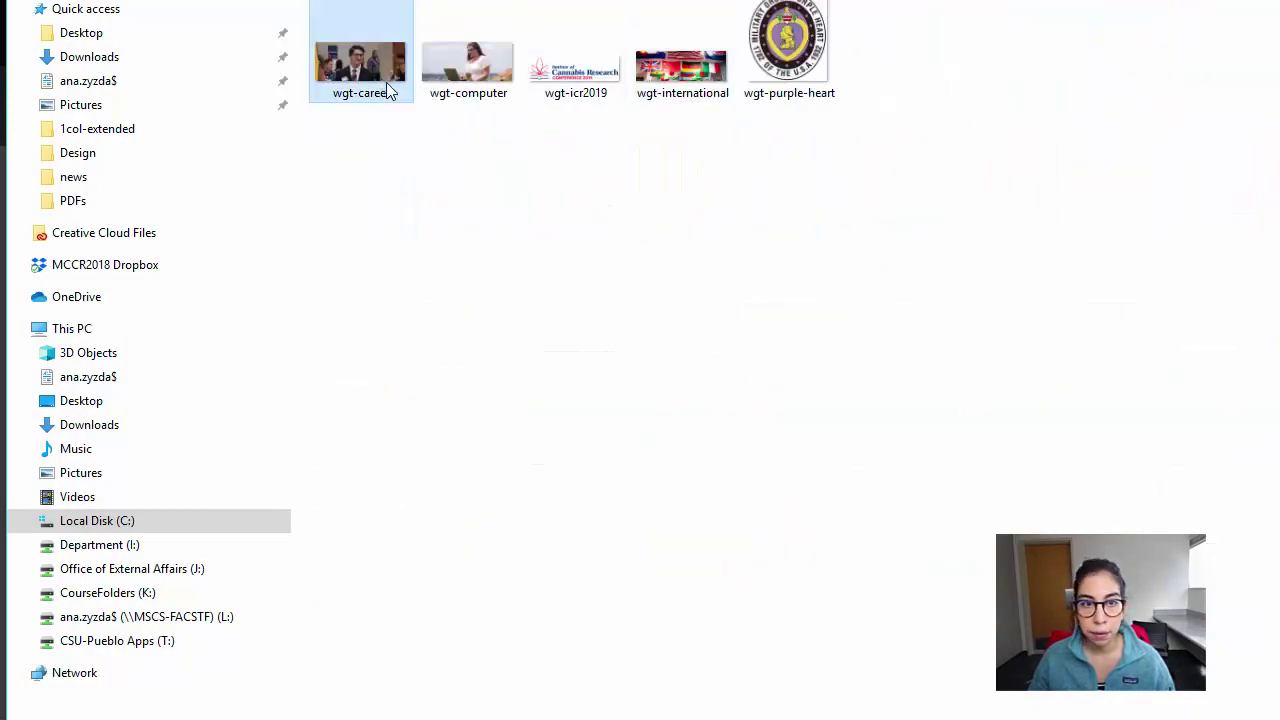
pyautogui.doubleClick(360, 60)
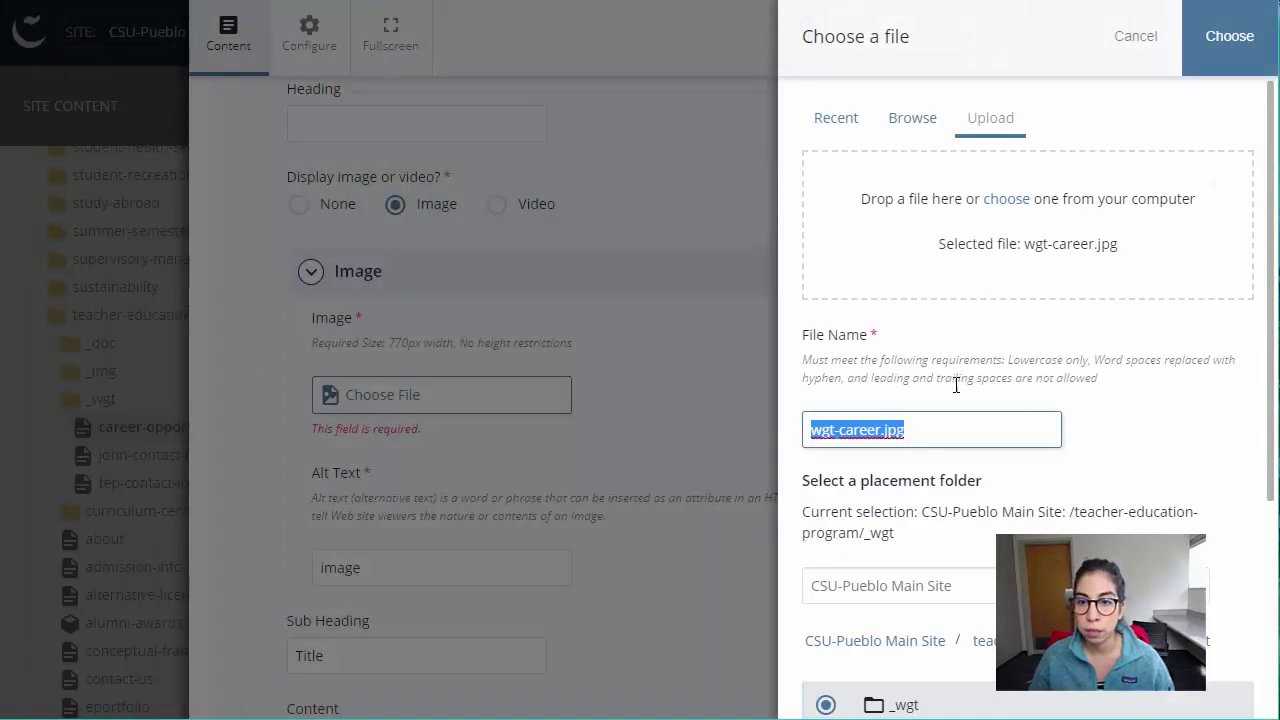
# Set the upload's placement folder to teacher-education-program/_img, keep the file name wgt-career.jpg, and confirm the image.
pyautogui.doubleClick(815, 330)
pyautogui.moveTo(815, 330); pyautogui.dragTo(806, 331)
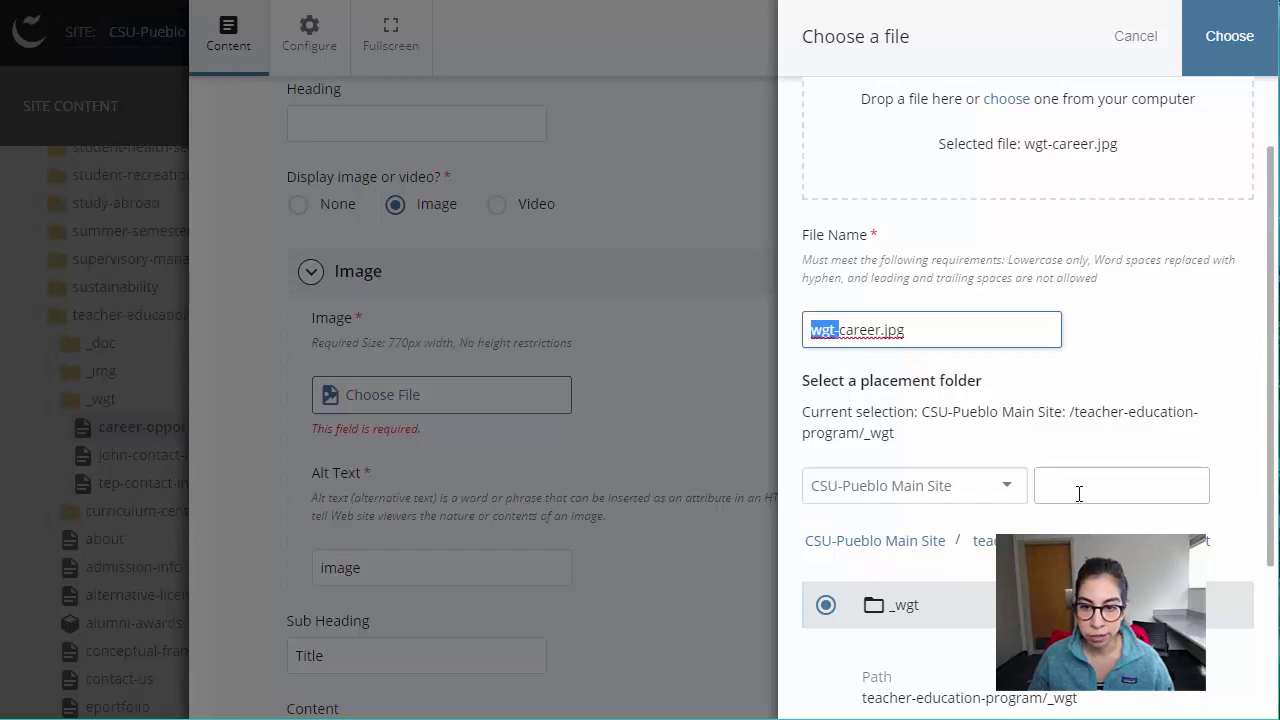
pyautogui.scroll(-3, 1091, 472)
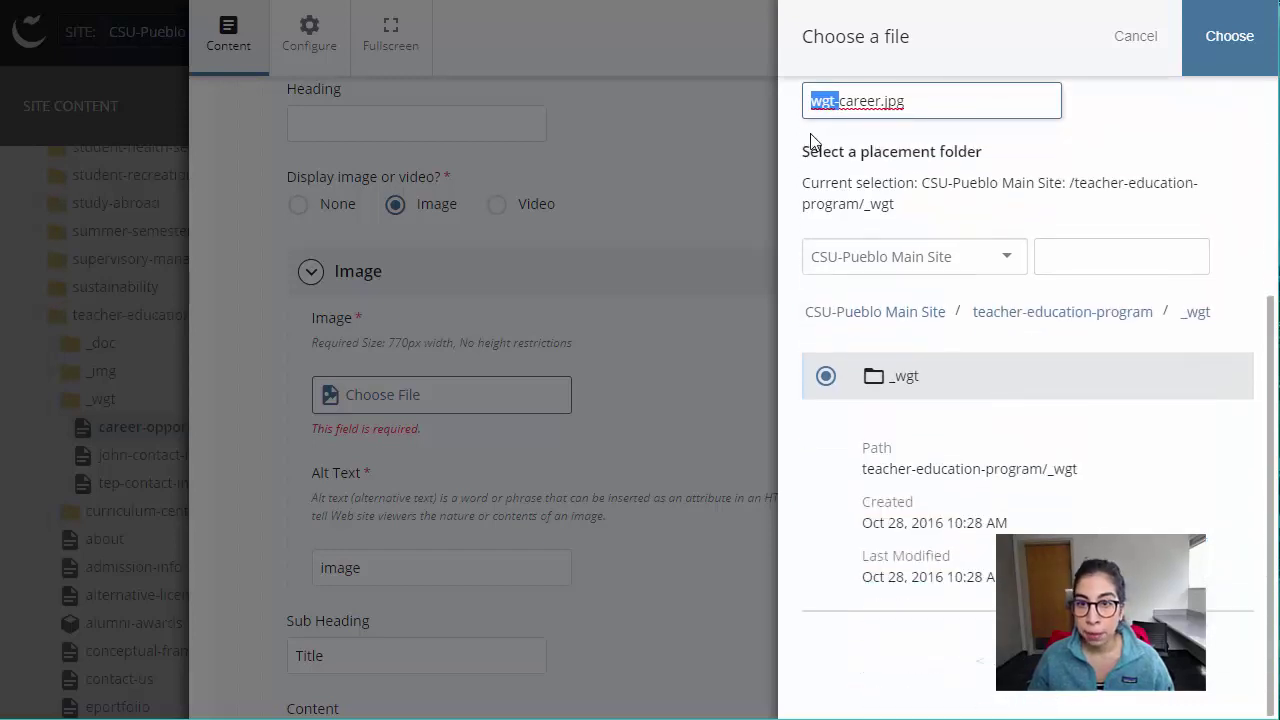
pyautogui.scroll(3, 943, 200)
pyautogui.scroll(-3, 1168, 450)
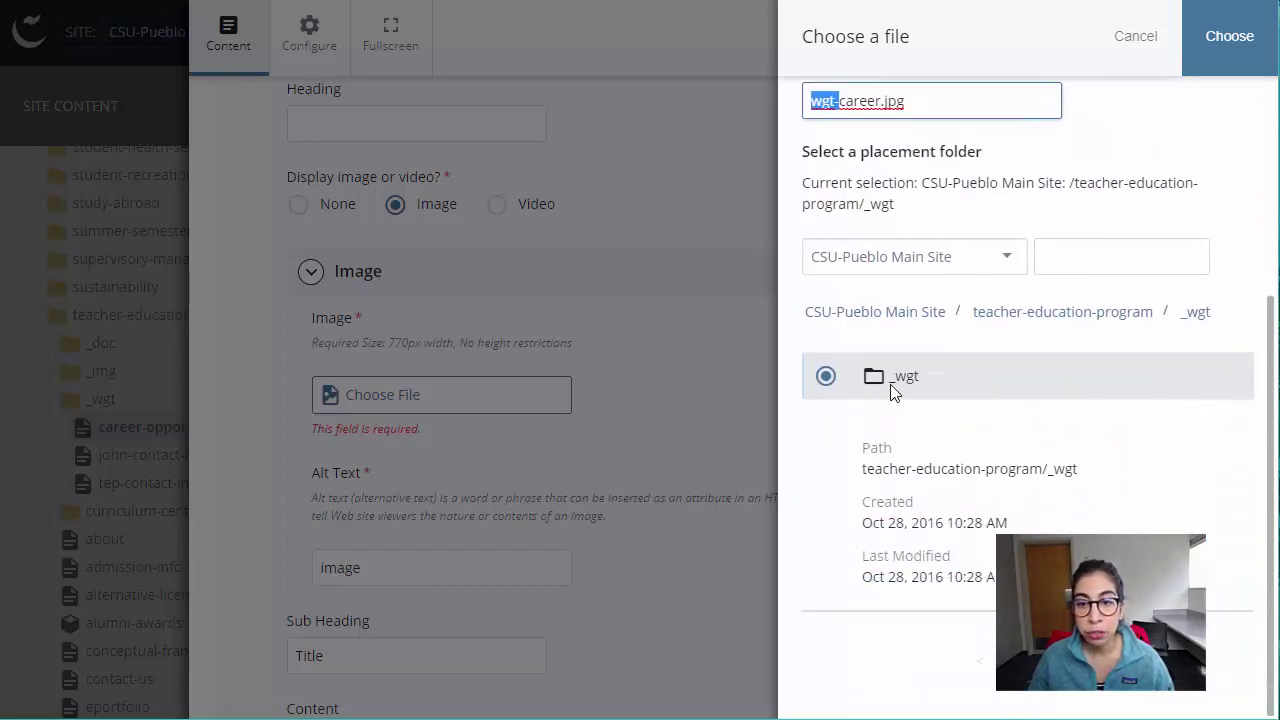
pyautogui.click(1104, 314)
pyautogui.click(880, 466)
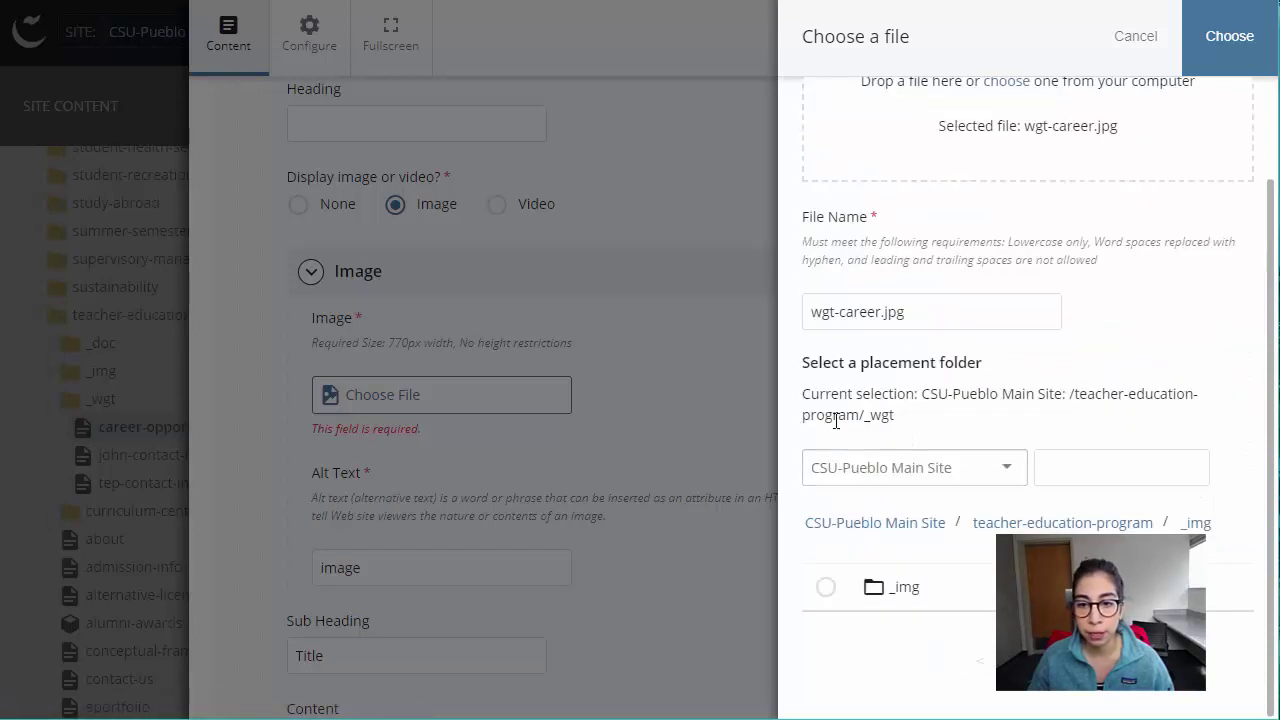
pyautogui.click(826, 587)
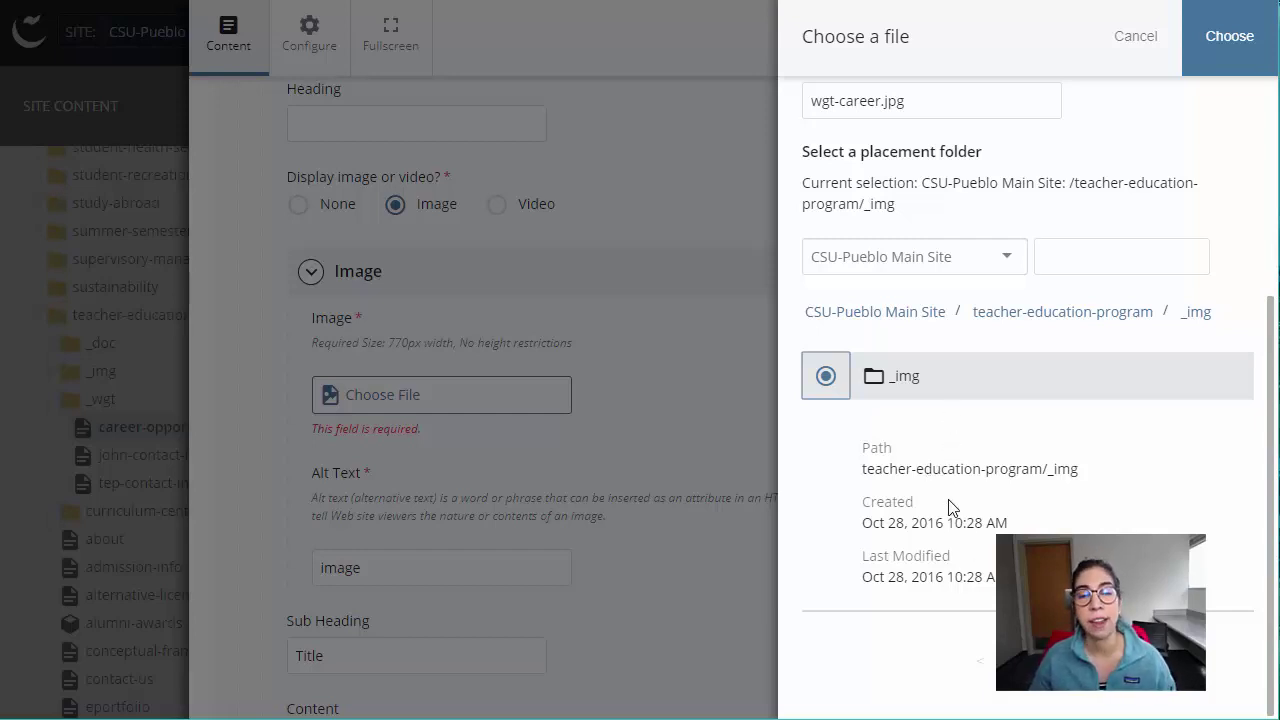
pyautogui.click(1210, 76)
# Replace the image's alt text with "Student at Career Fair".
pyautogui.scroll(-1, 505, 425)
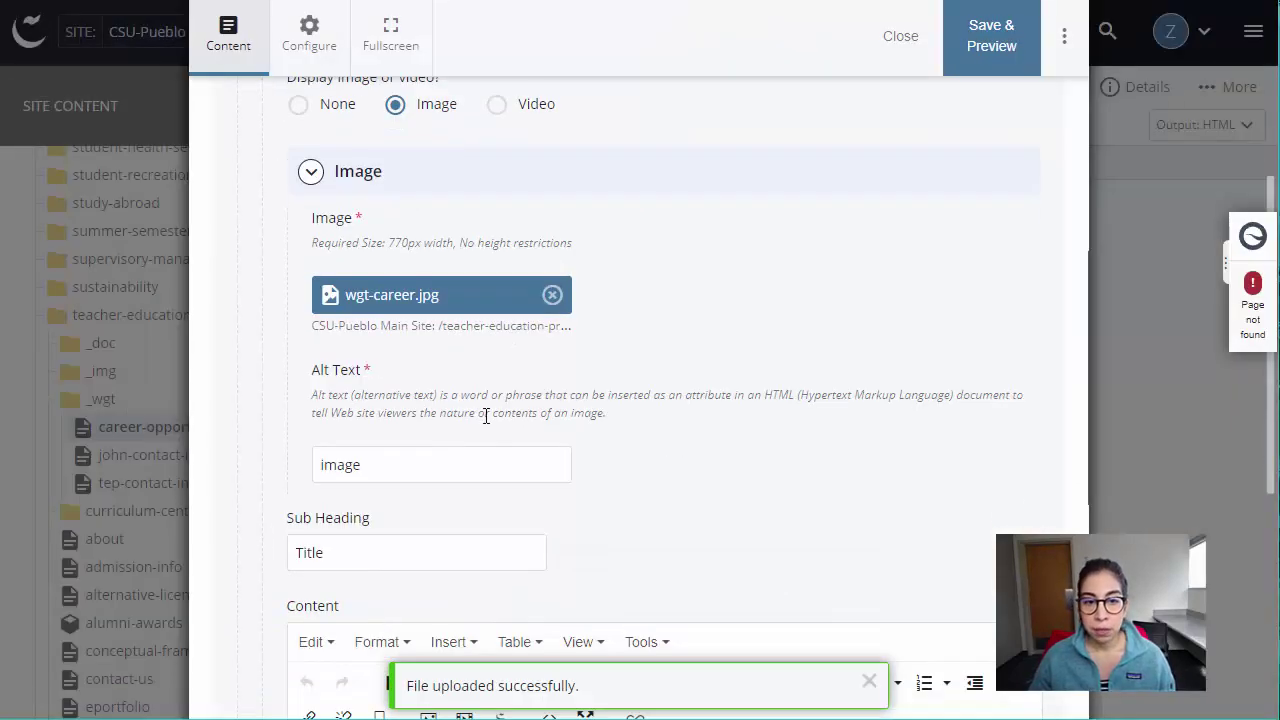
pyautogui.doubleClick(406, 455)
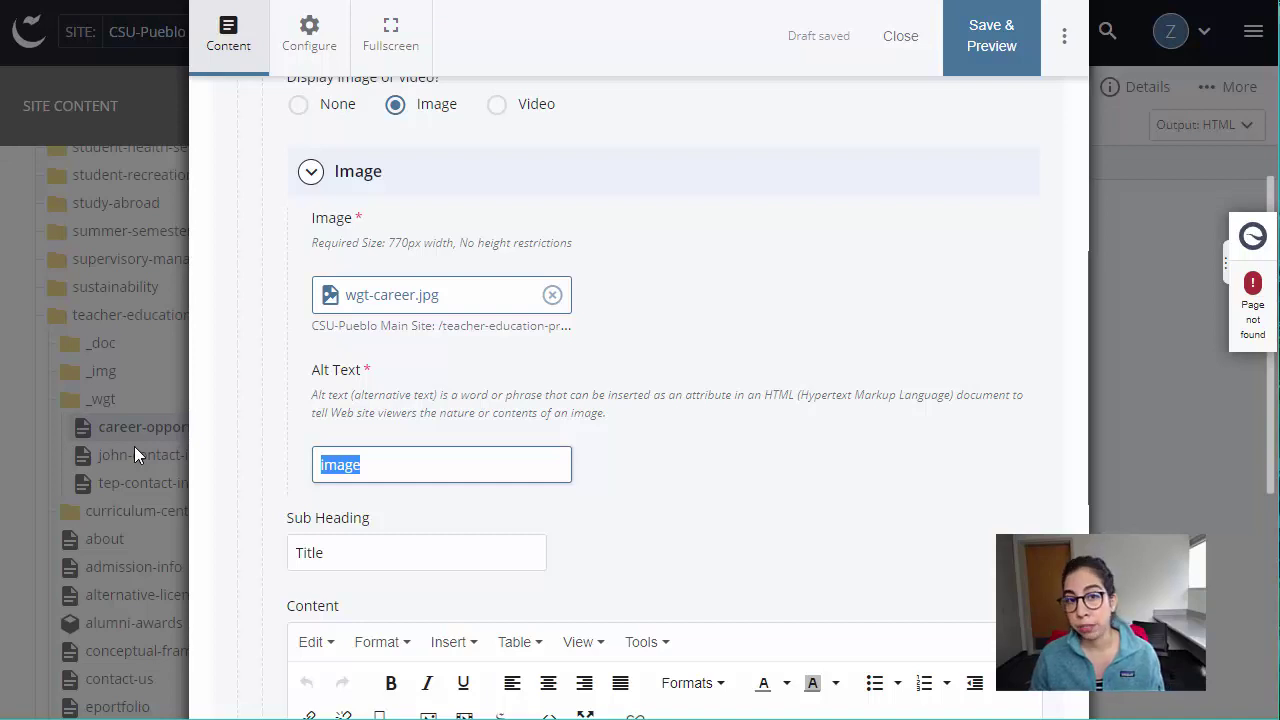
pyautogui.write('Career Fair')
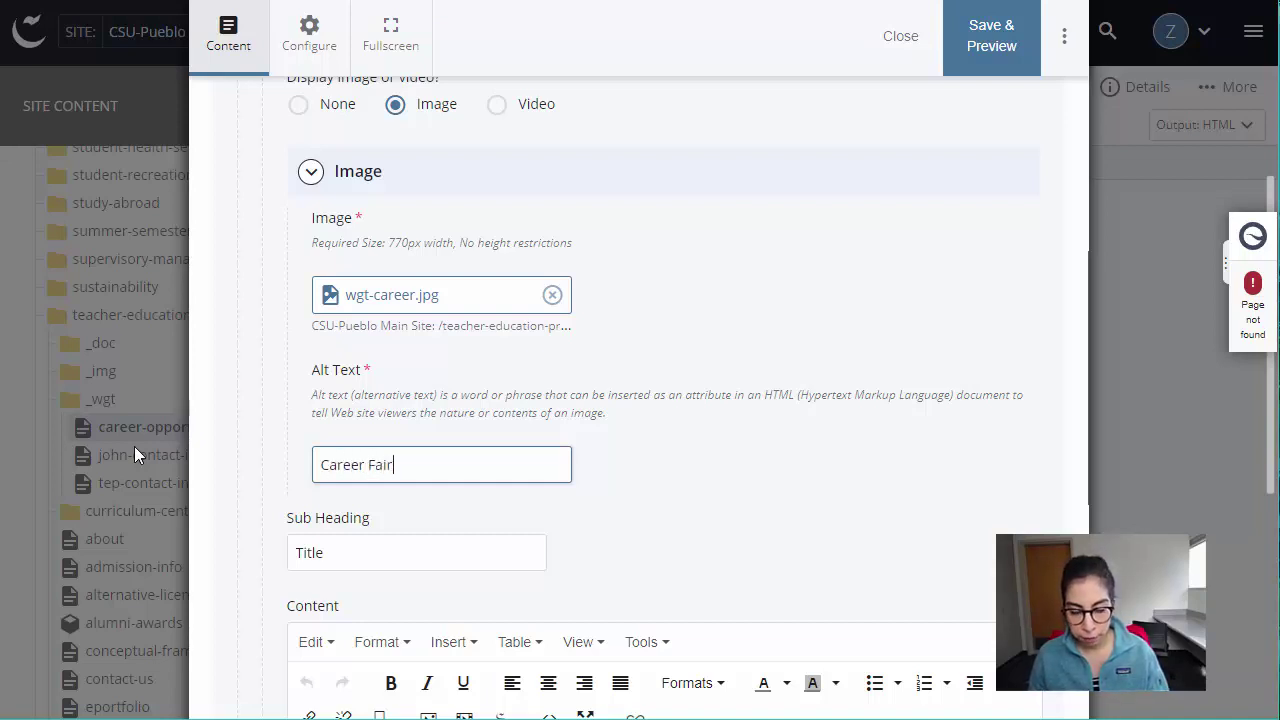
pyautogui.click(319, 465)
pyautogui.write('Student at')
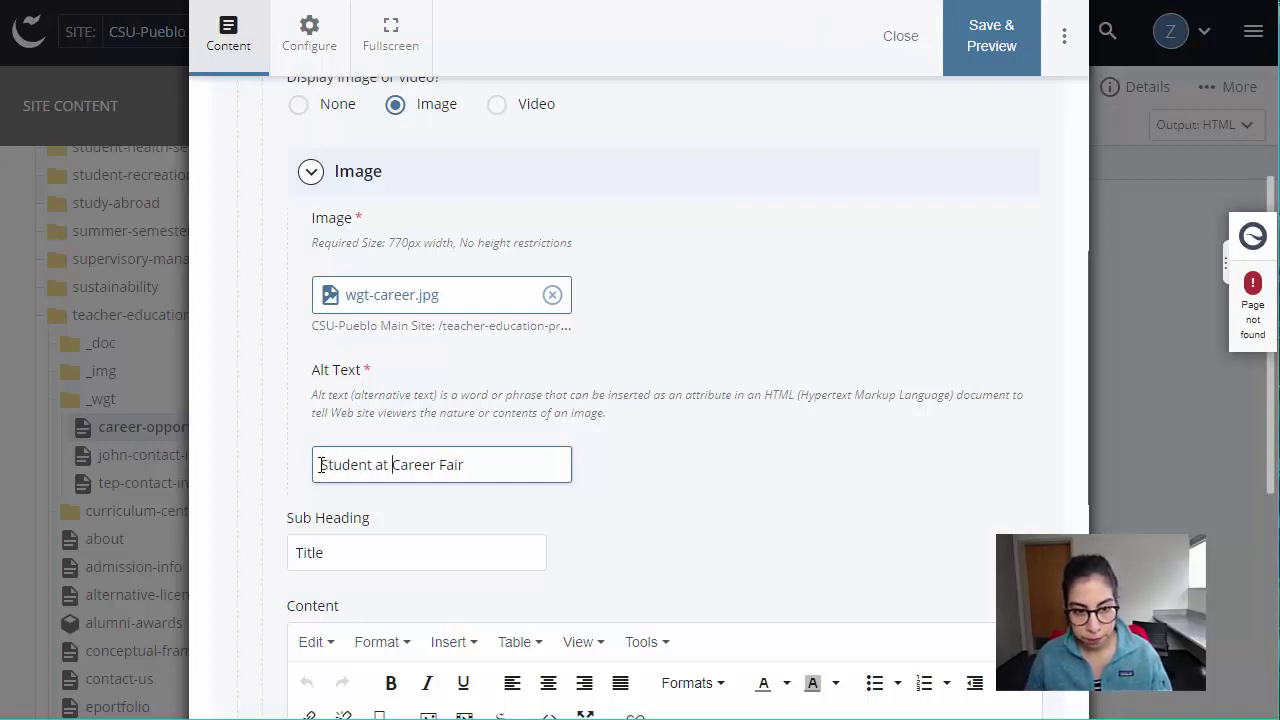
# Replace the placeholder sub heading with "Career Opportunities".
pyautogui.scroll(-3, 330, 450)
pyautogui.click(343, 265)
pyautogui.doubleClick(343, 265)
pyautogui.write('Career ')
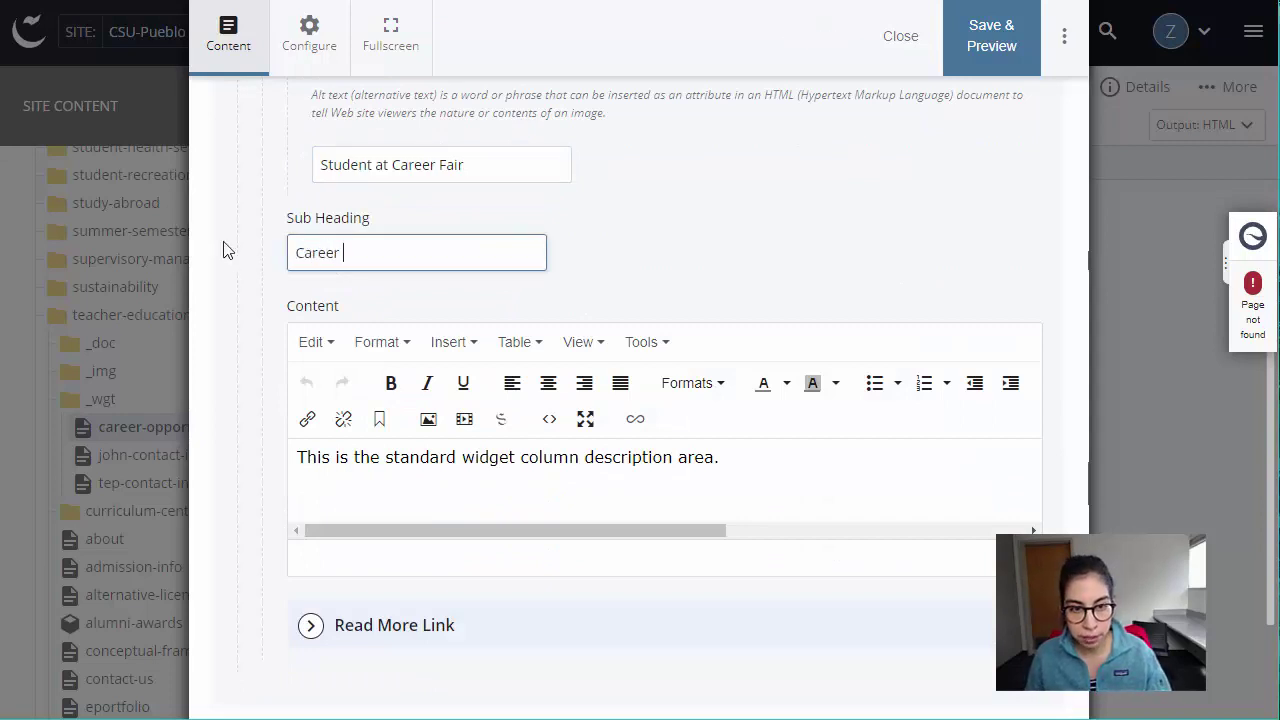
pyautogui.write('Opportunities')
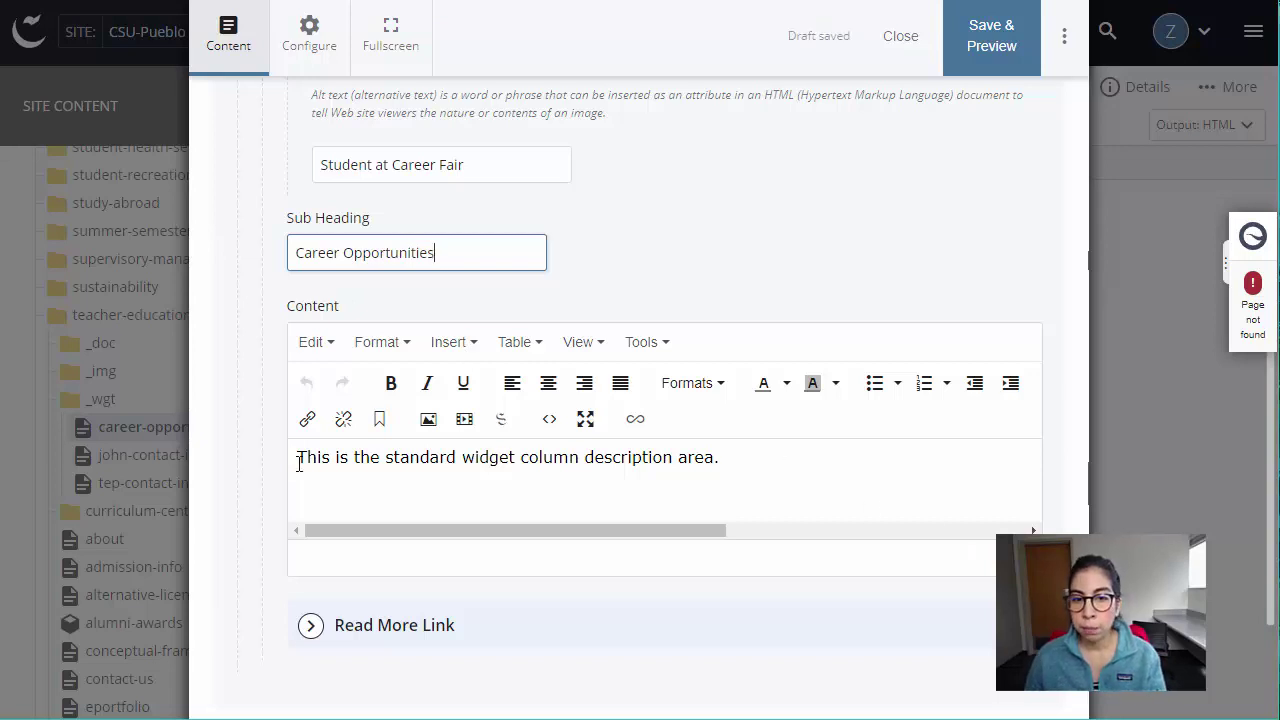
# Delete the placeholder description sentence from the widget's Content area.
pyautogui.click(877, 474)
pyautogui.moveTo(771, 489); pyautogui.dragTo(289, 466)
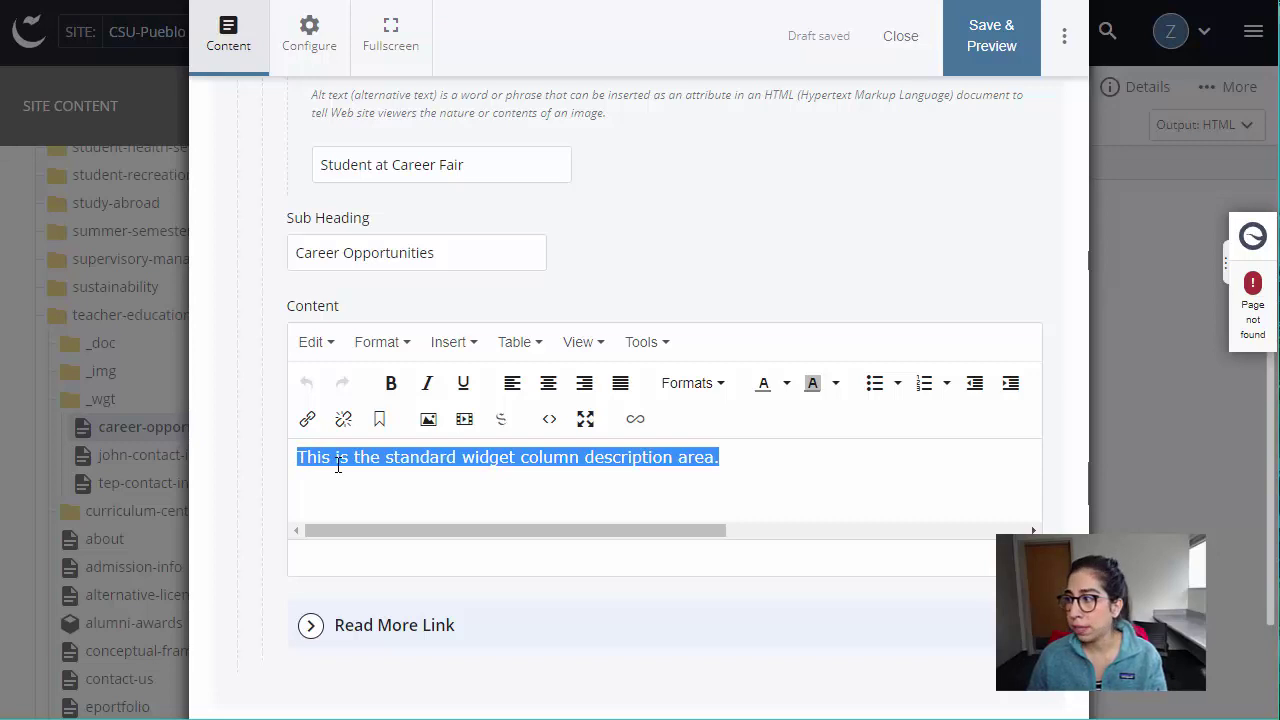
pyautogui.press('BackSpace')
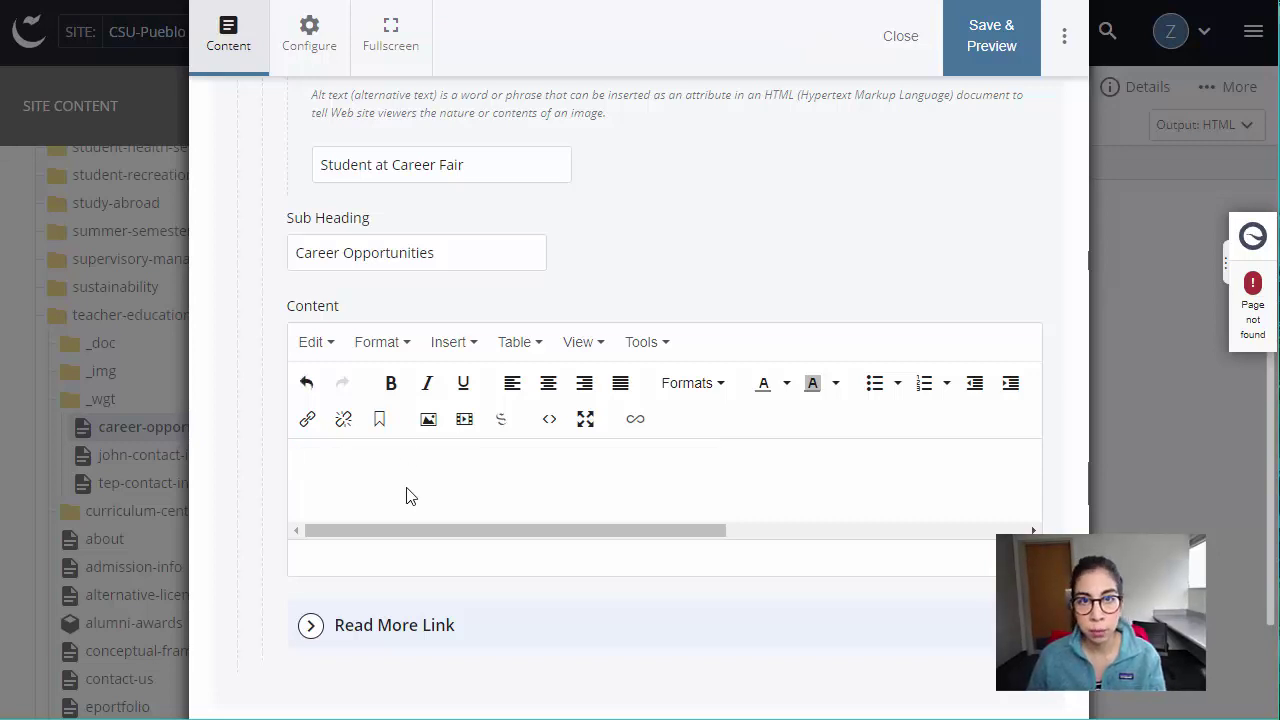
# Expand the Read More Link section and examine its link text, link type and page selection fields.
pyautogui.scroll(-2, 400, 490)
pyautogui.click(334, 443)
pyautogui.scroll(-1, 430, 540)
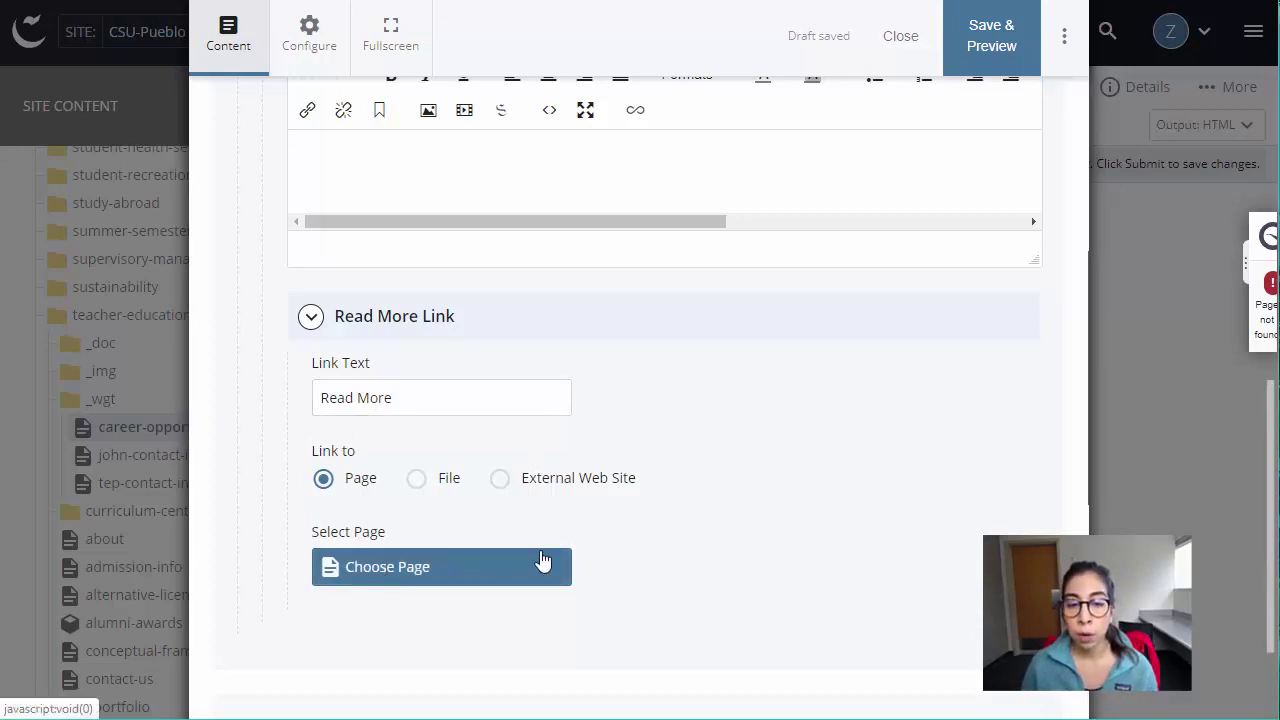
pyautogui.scroll(1, 500, 552)
pyautogui.scroll(1, 530, 566)
pyautogui.scroll(-2, 500, 500)
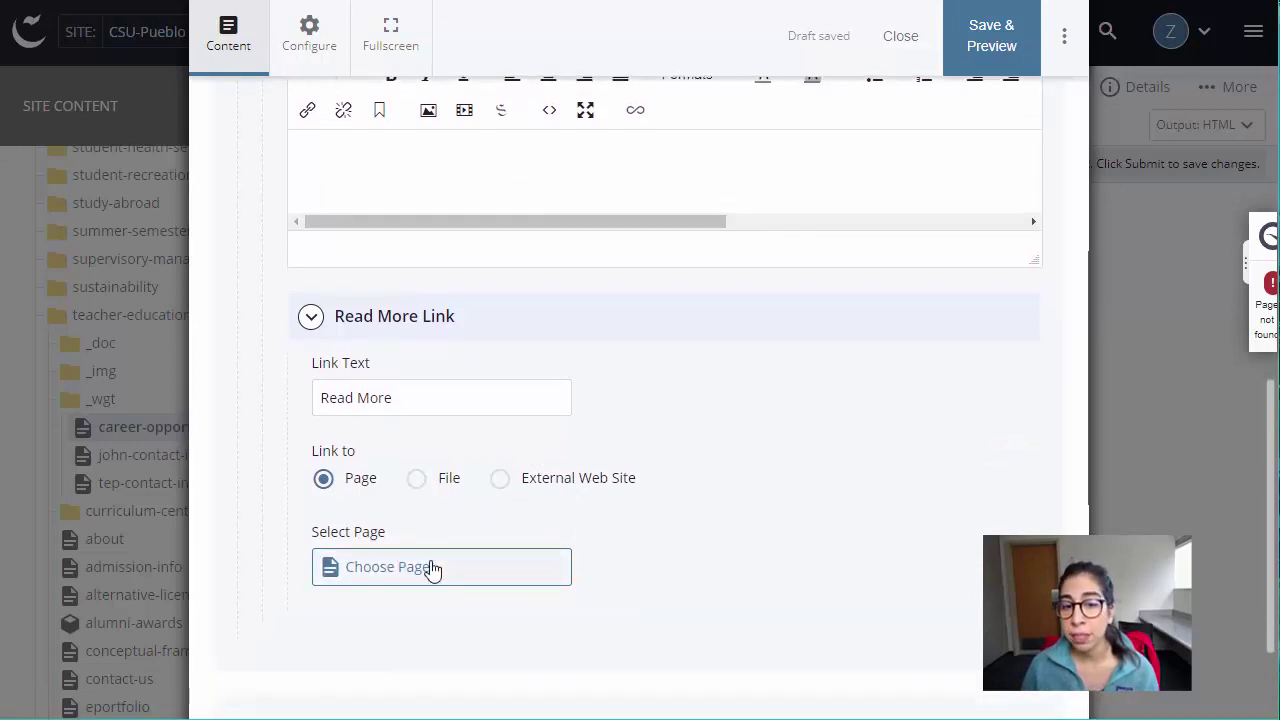
pyautogui.moveTo(320, 397); pyautogui.dragTo(404, 399)
# Save the widget draft with no page linked and check the sub heading in its preview.
pyautogui.click(988, 36)
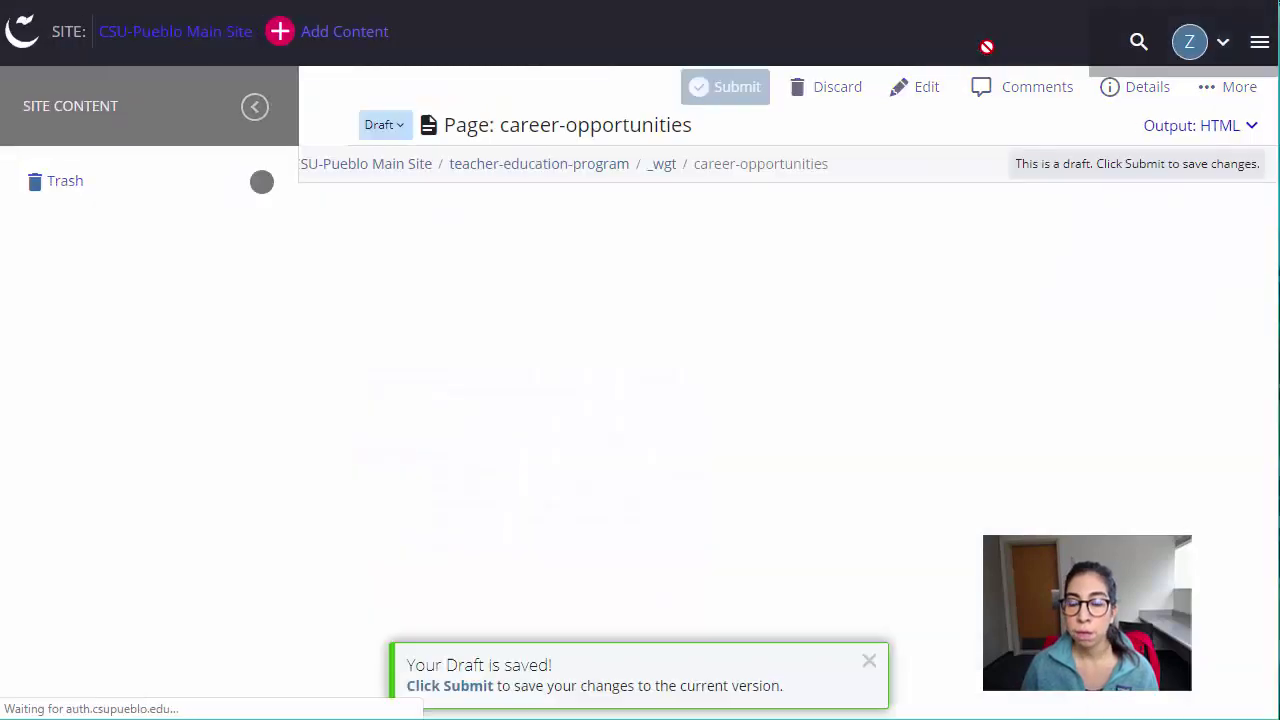
pyautogui.moveTo(310, 406); pyautogui.dragTo(587, 427)
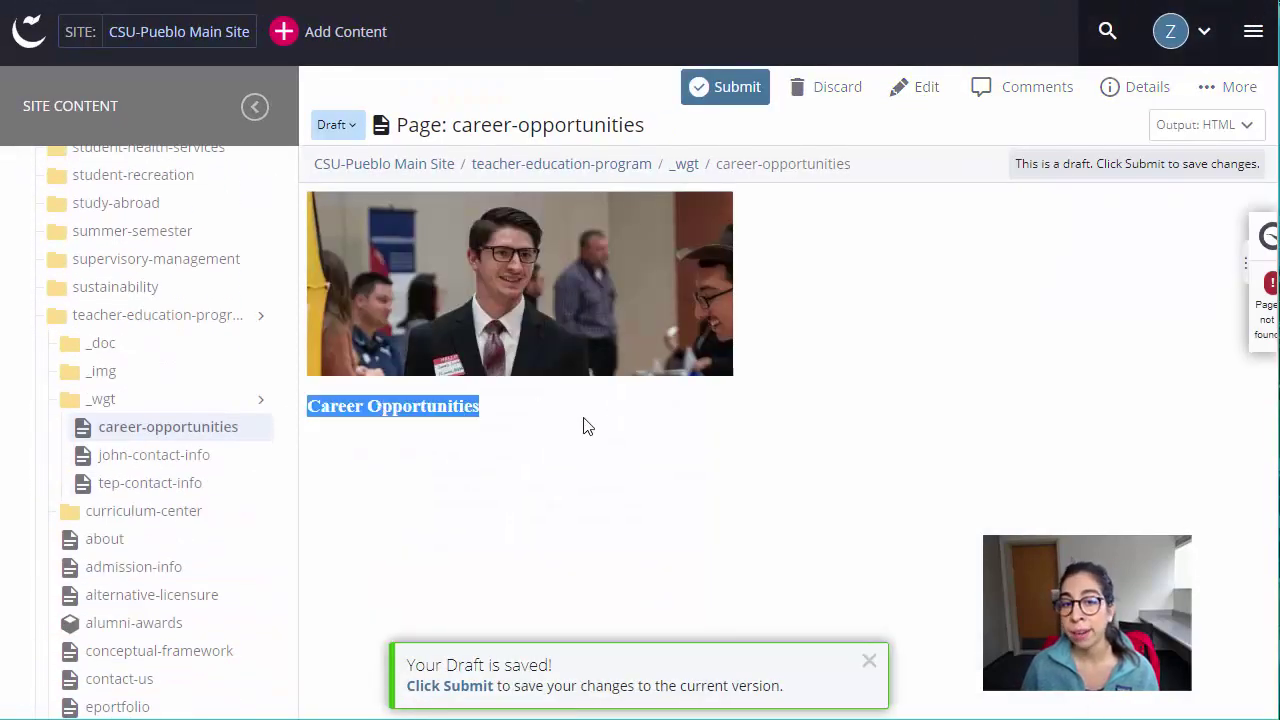
pyautogui.click(353, 472)
# Reopen the career-opportunities widget for editing and link its Read More link to the eportfolio page of teacher-education-program.
pyautogui.click(931, 88)
pyautogui.scroll(-8, 675, 371)
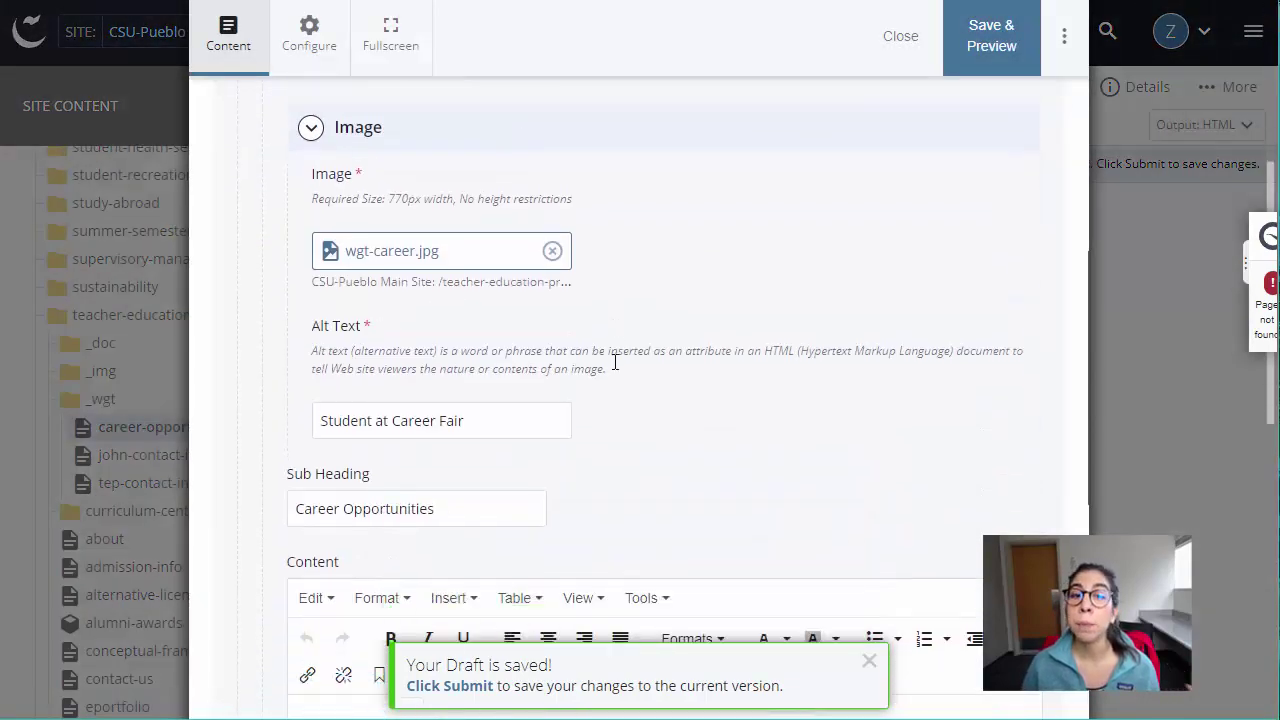
pyautogui.click(338, 420)
pyautogui.scroll(-3, 345, 440)
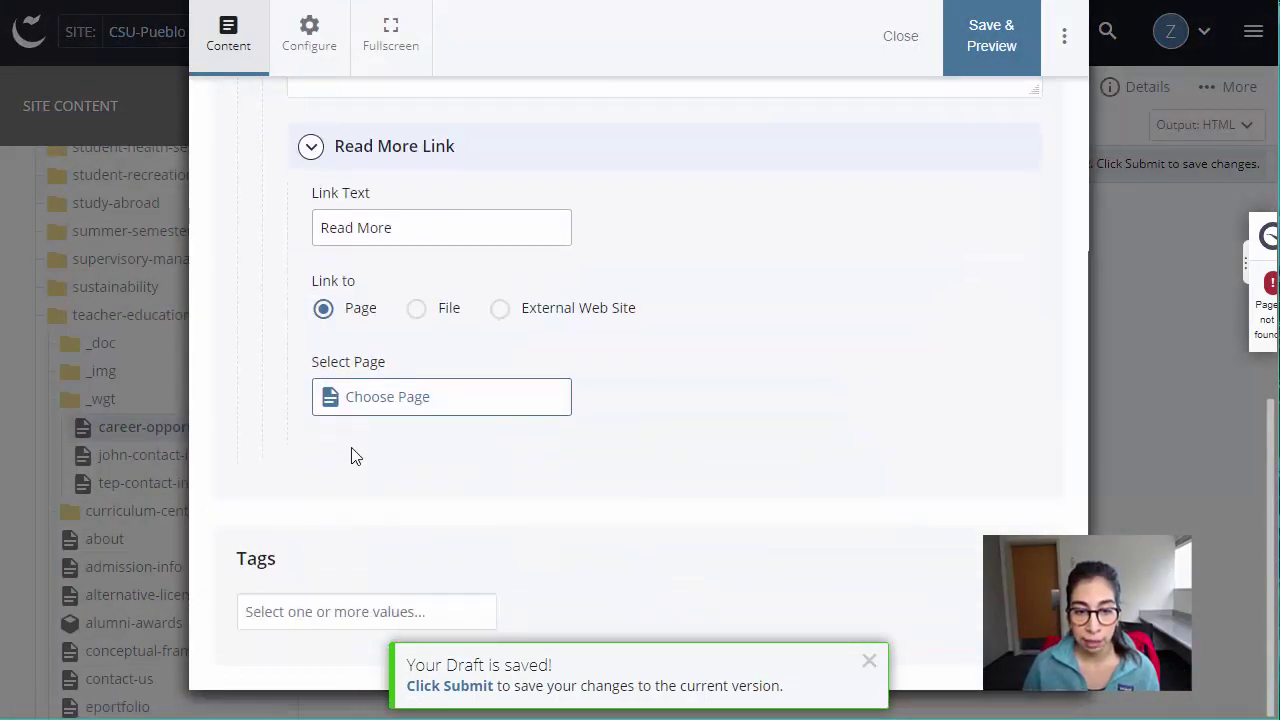
pyautogui.click(386, 393)
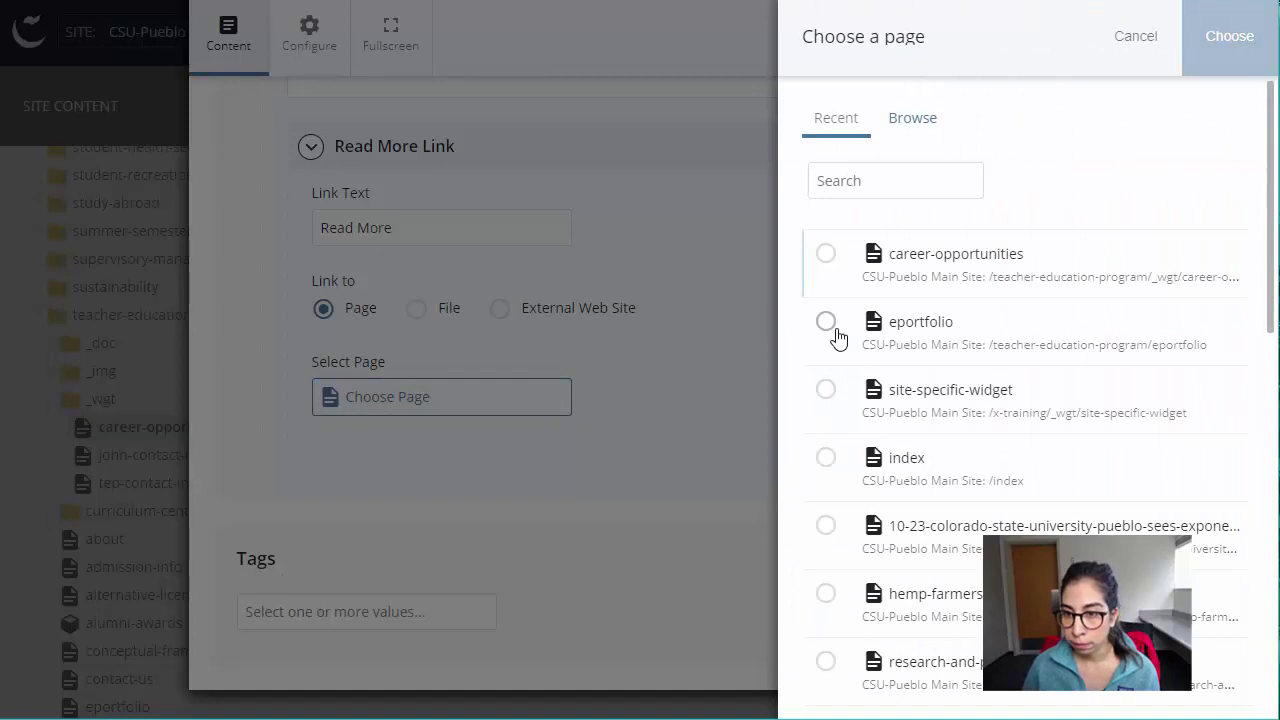
pyautogui.click(828, 322)
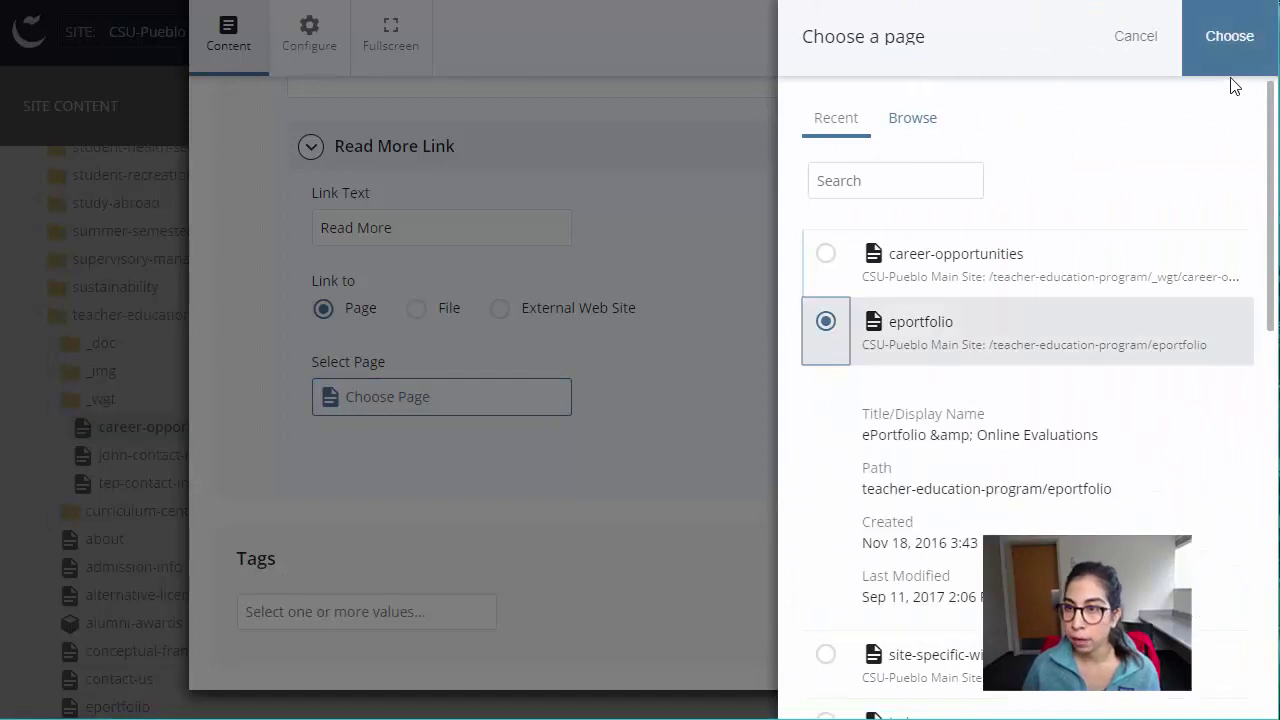
pyautogui.click(1228, 50)
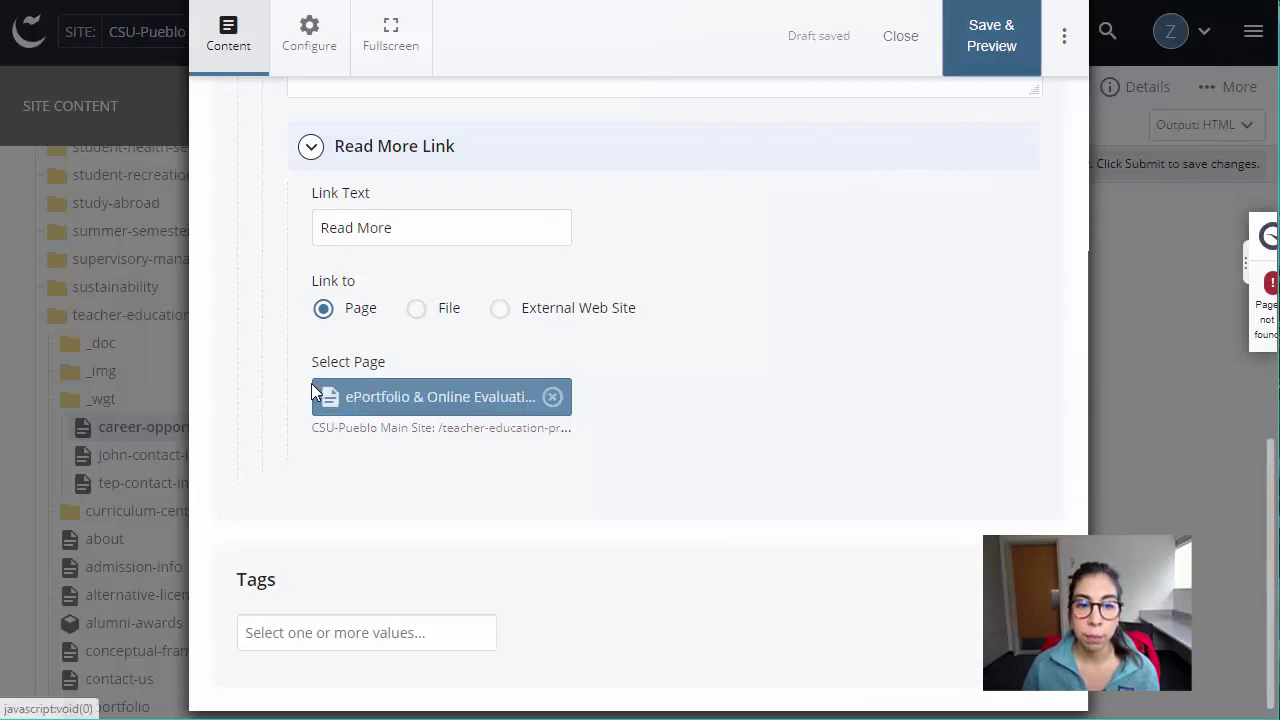
# Save the widget draft with its linked page and check the preview's image, heading and Read More link.
pyautogui.click(986, 48)
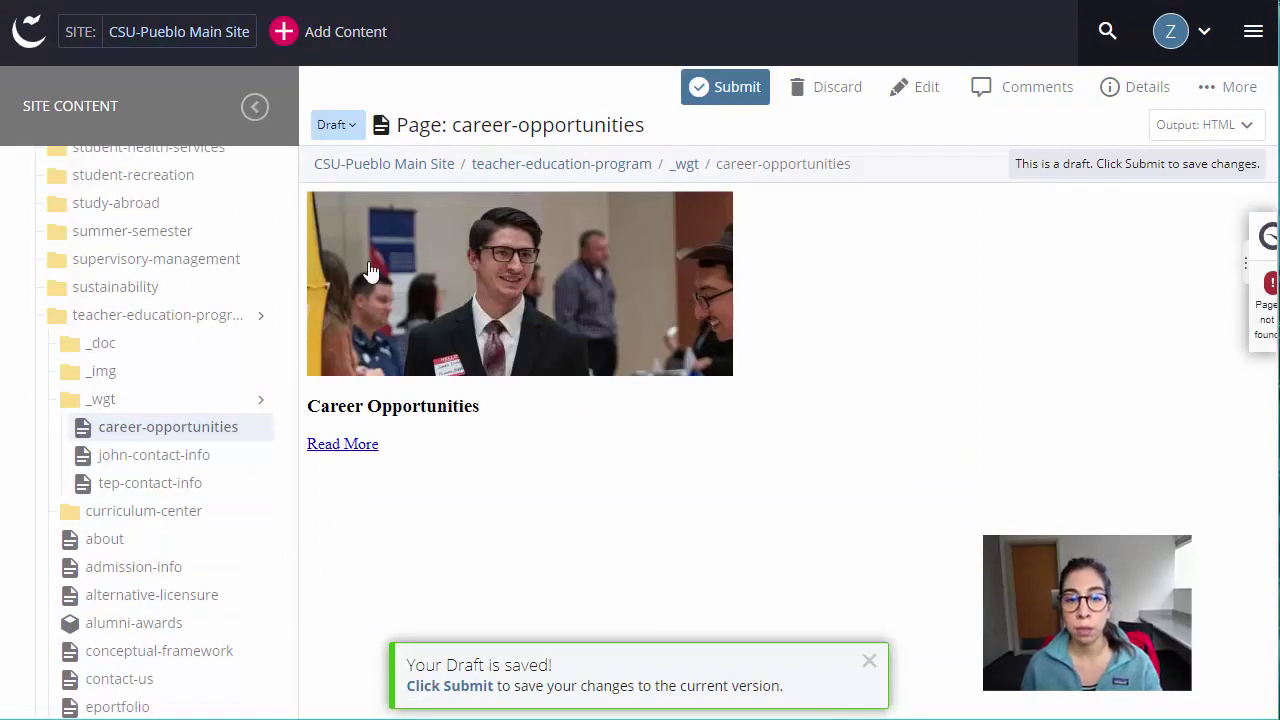
pyautogui.moveTo(332, 408); pyautogui.dragTo(491, 414)
pyautogui.click(496, 416)
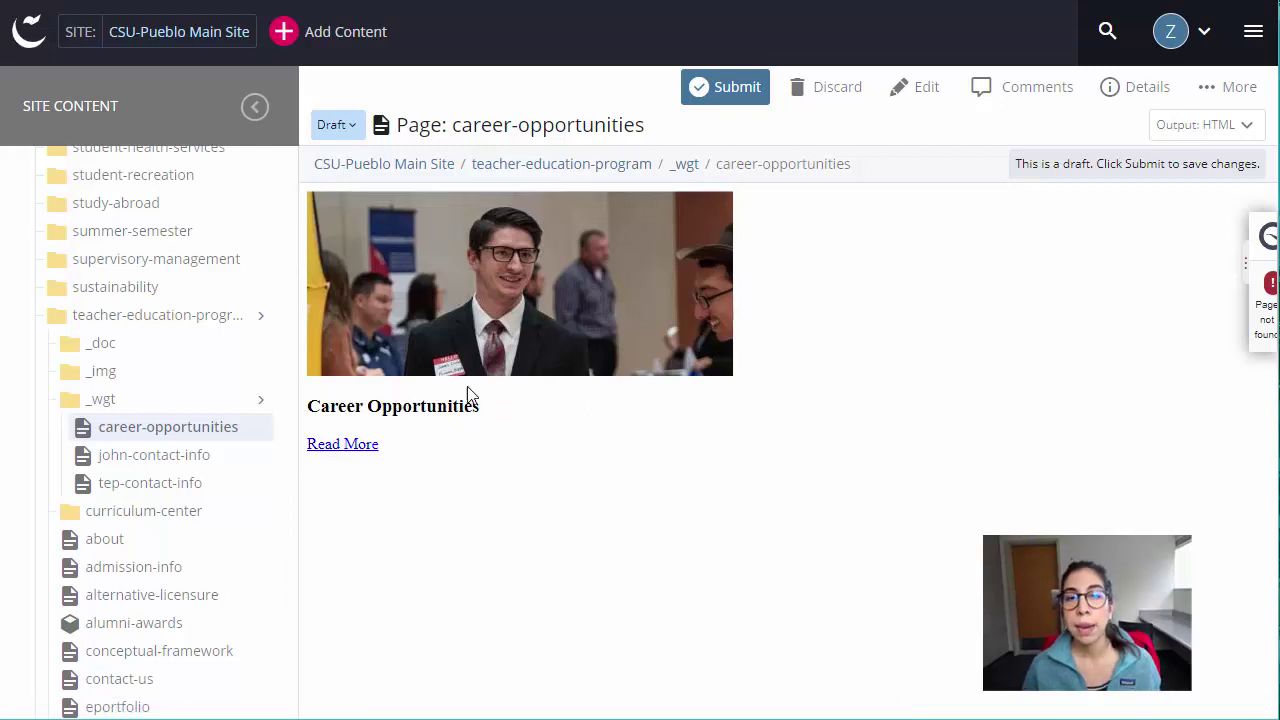